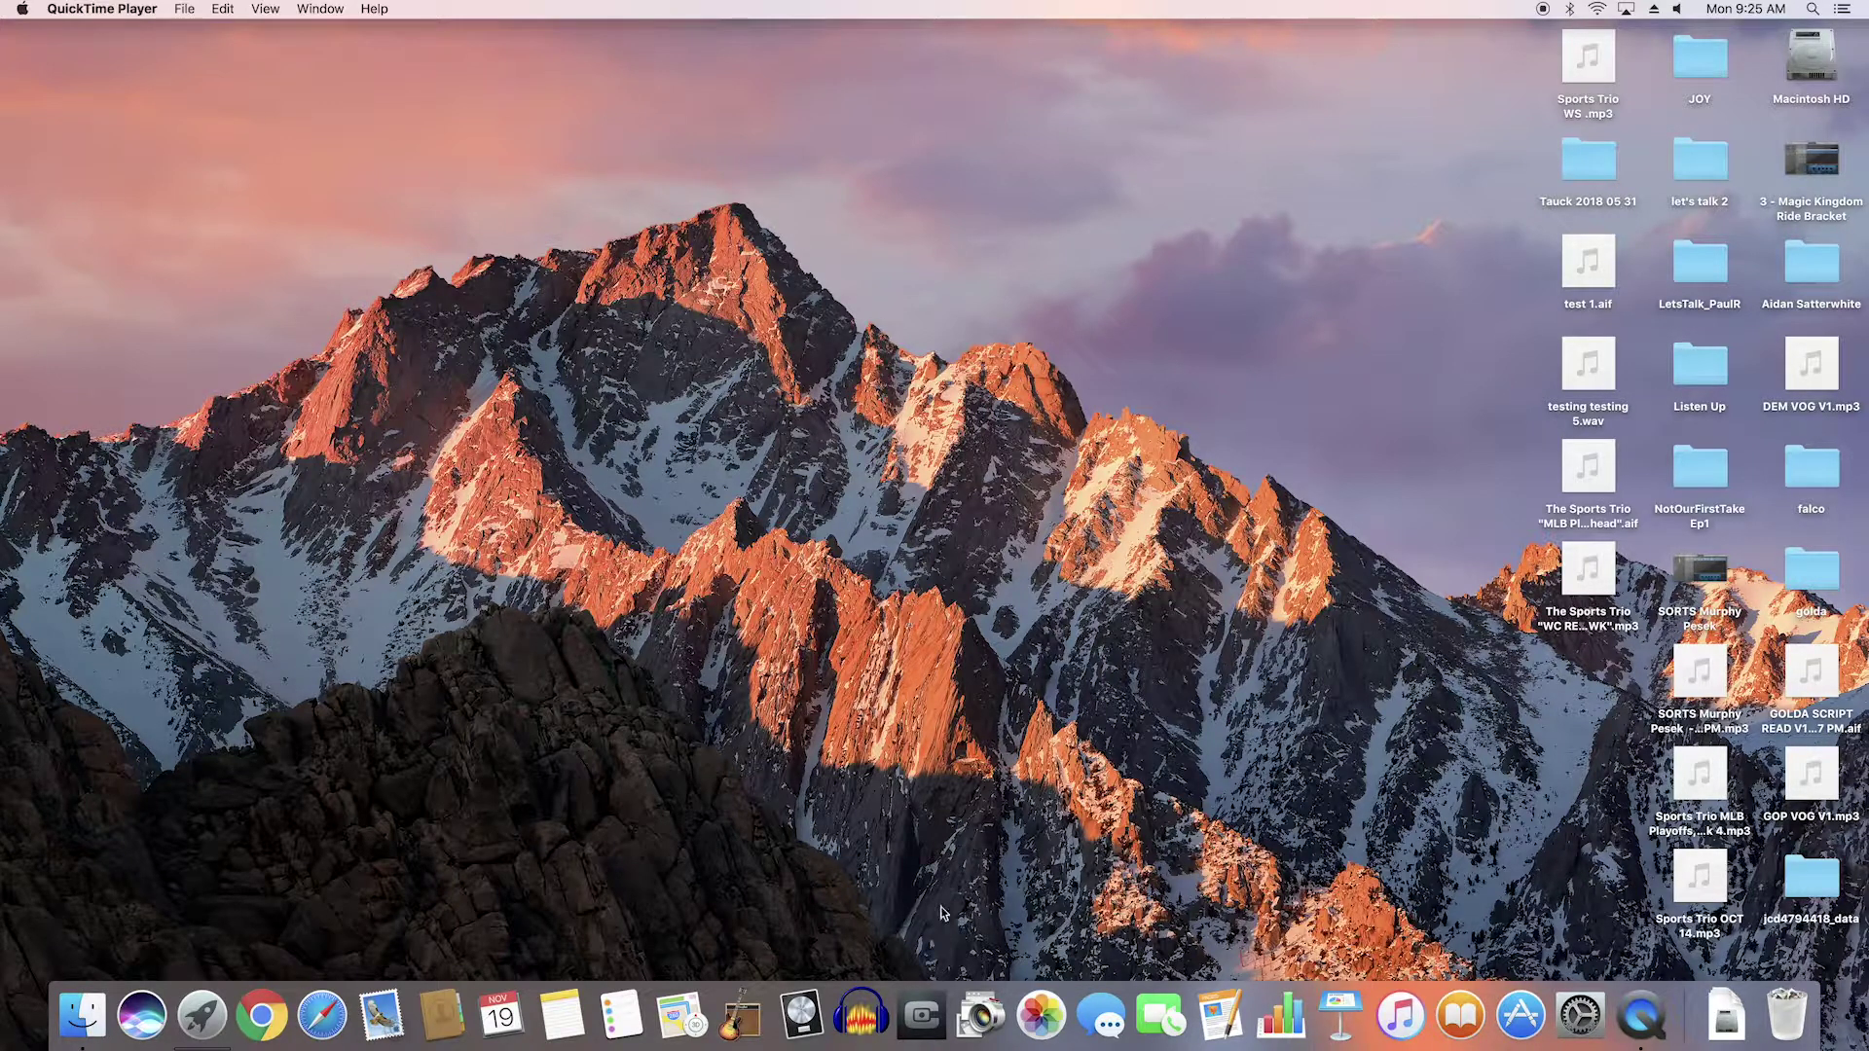
Launch Capture and create session '2018-11-19 Recording' in Documents/Capture.
{"action": "left_click", "coordinate": [921, 1018]}
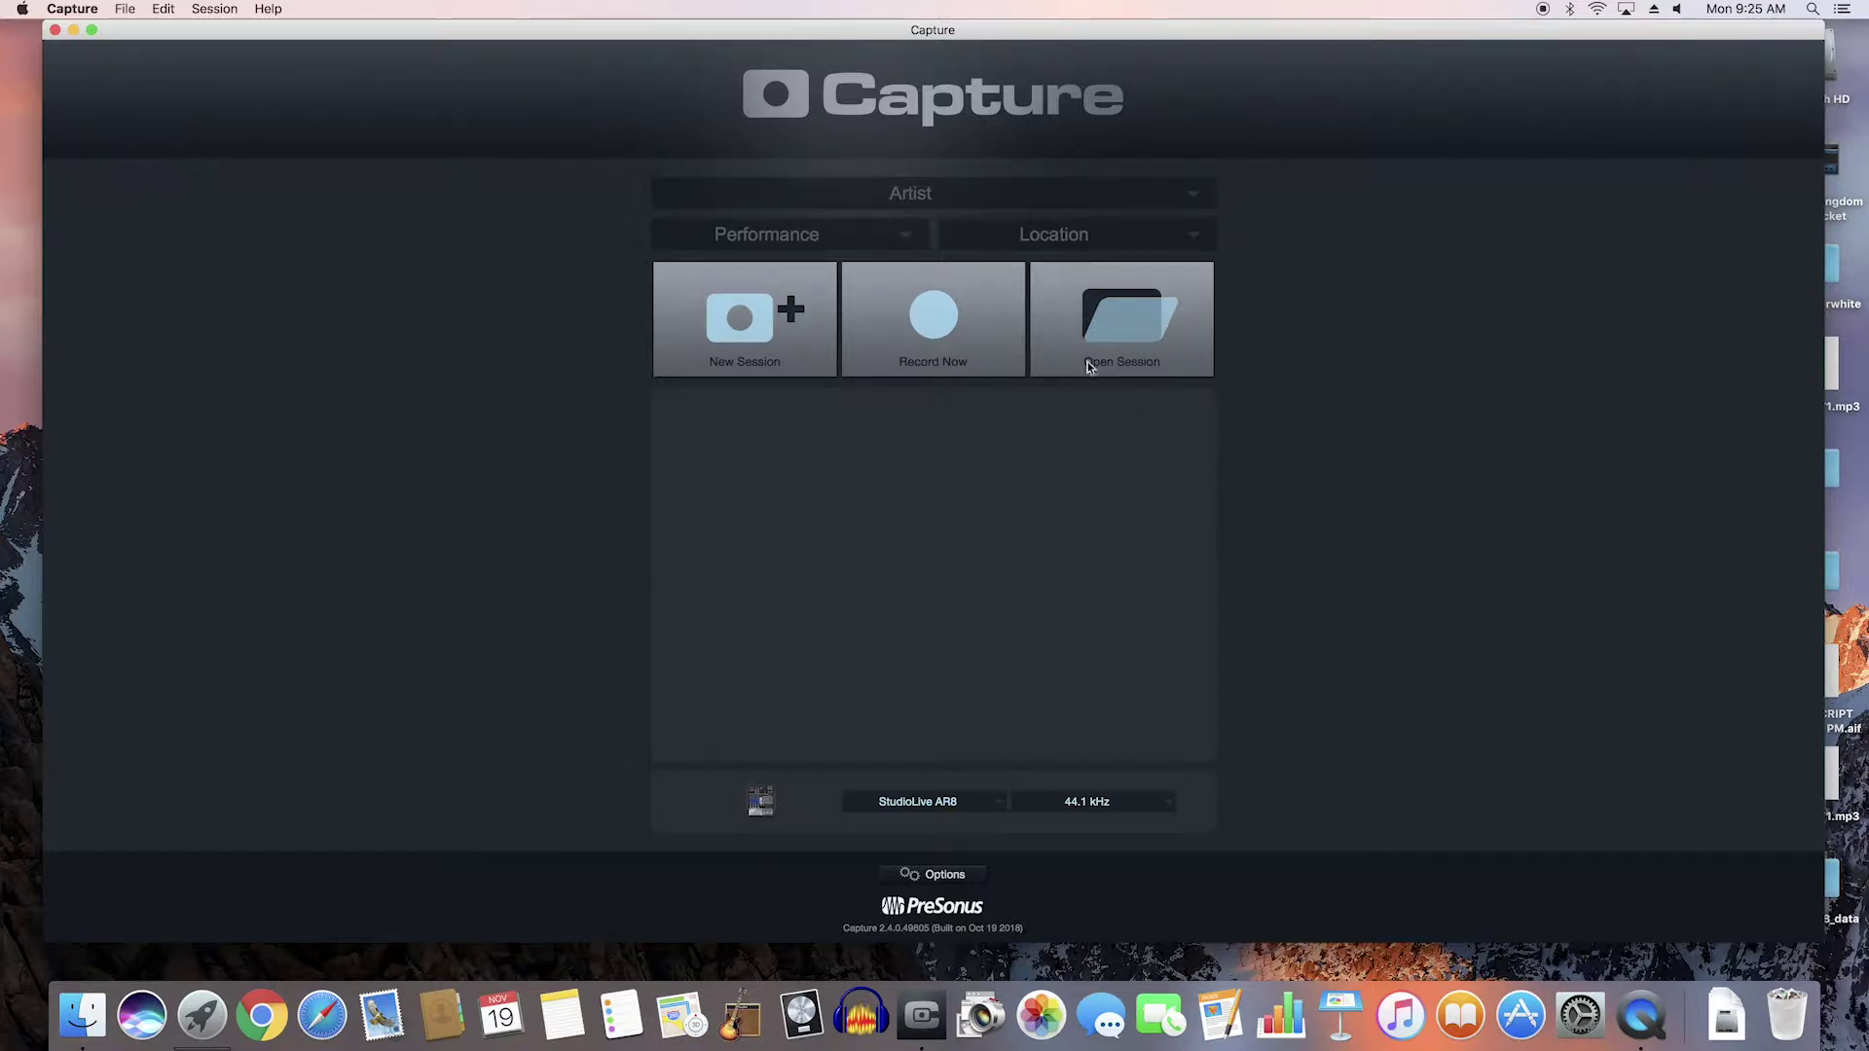
{"action": "left_click", "coordinate": [779, 357]}
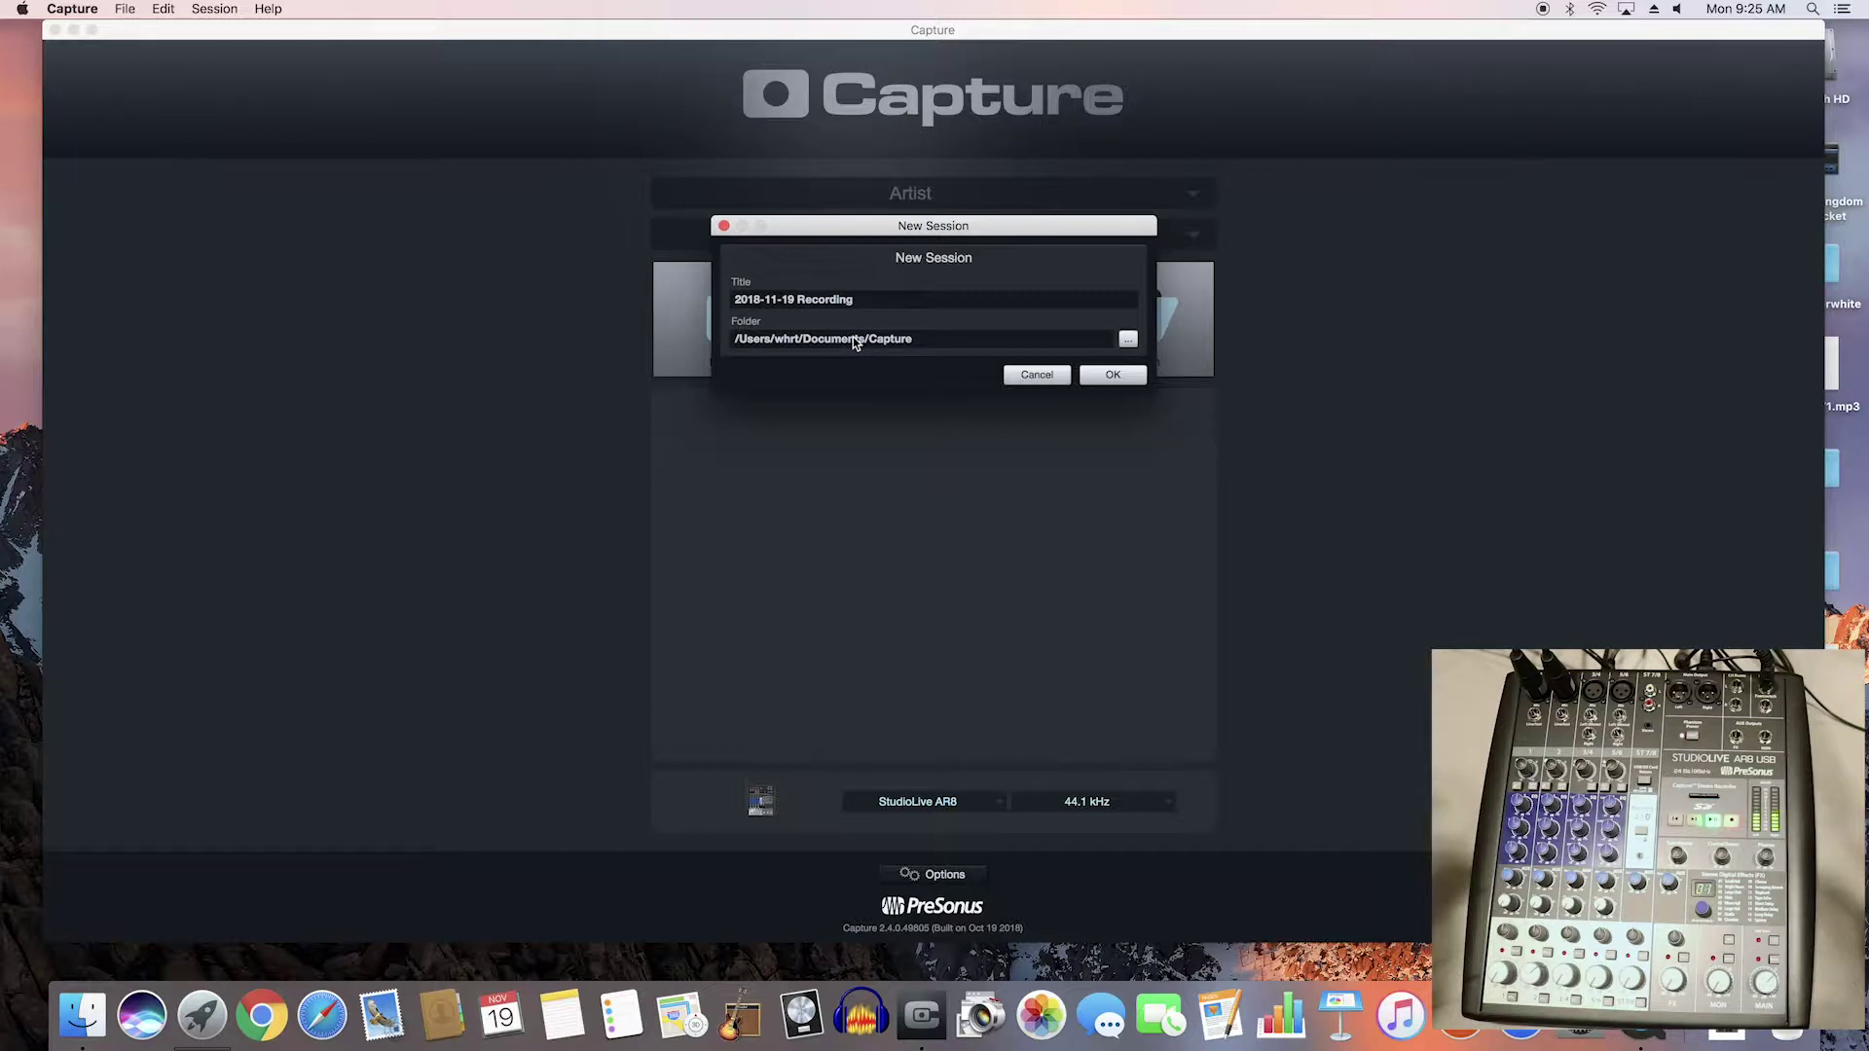
{"action": "left_click", "coordinate": [1114, 377]}
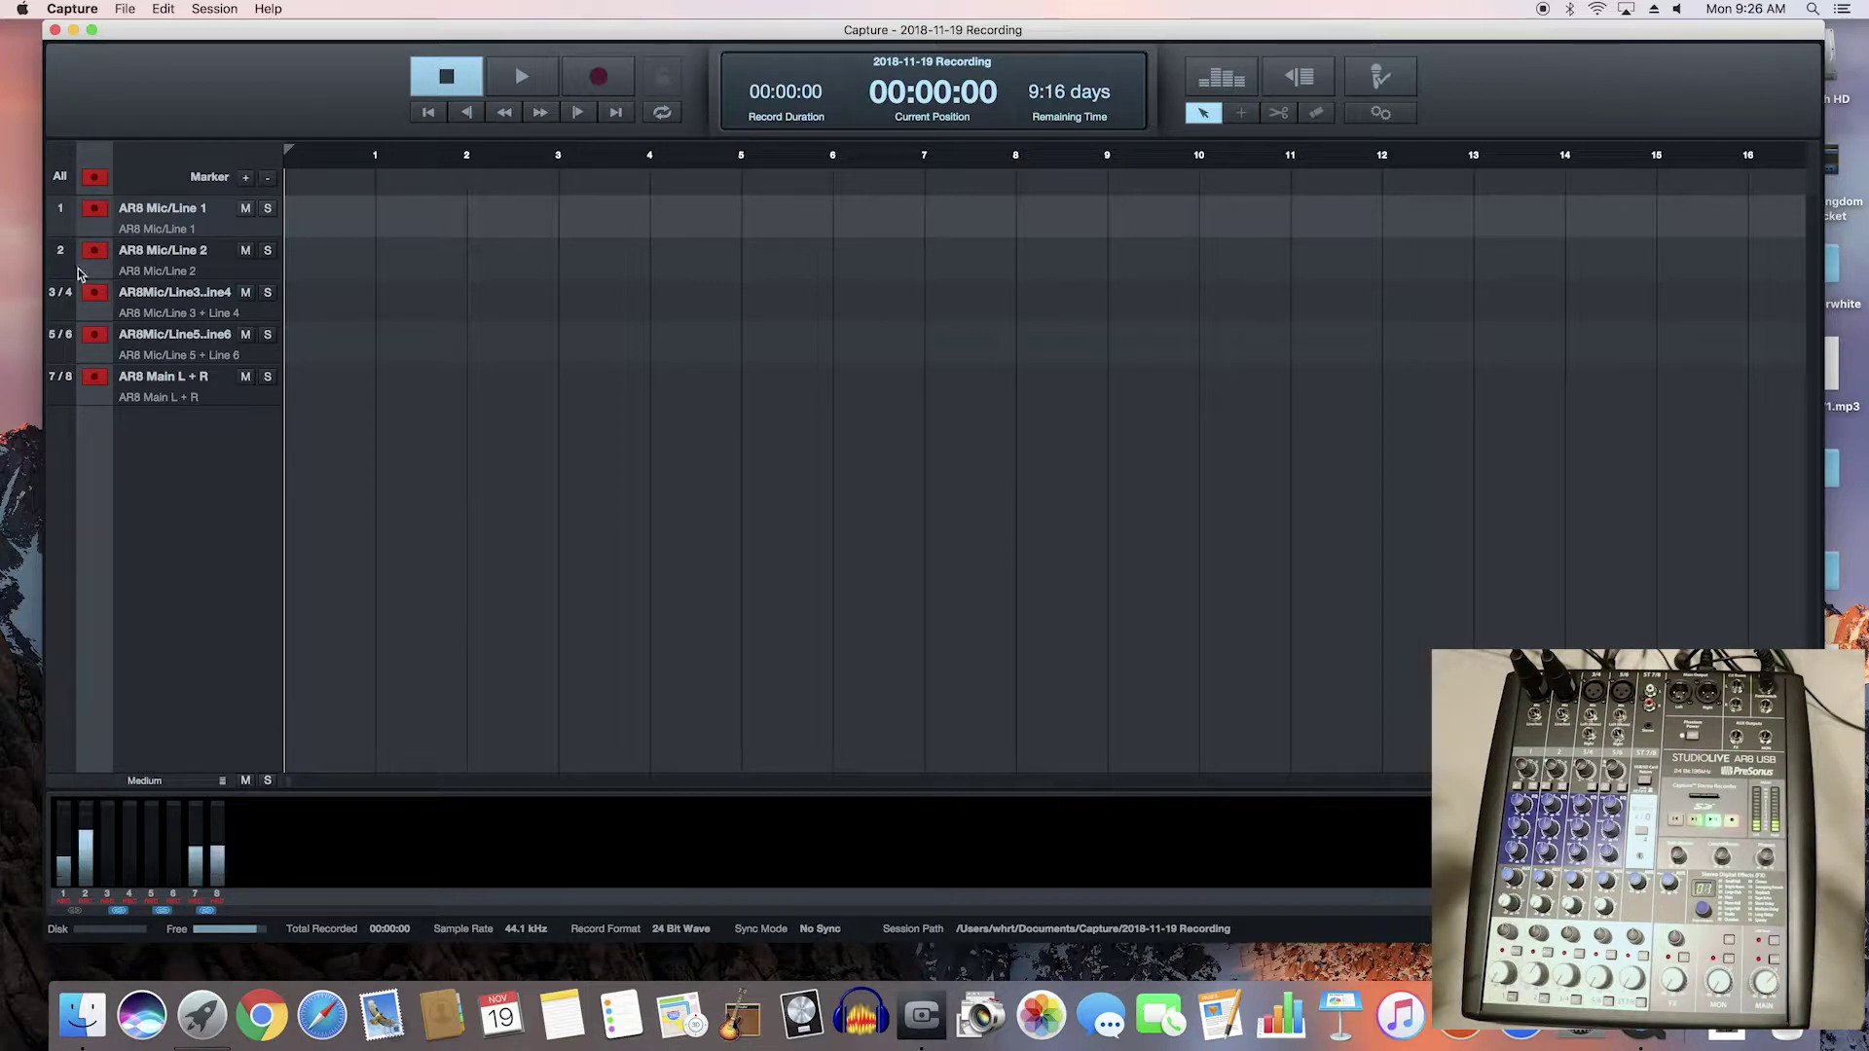
Disarm stereo tracks 3+4 and 5+6, keeping Mic/Line 1, 2 and Main L+R armed, with 3/4 relinked.
{"action": "left_click", "coordinate": [92, 209]}
{"action": "left_click", "coordinate": [94, 251]}
{"action": "left_click", "coordinate": [94, 293]}
{"action": "left_click", "coordinate": [93, 335]}
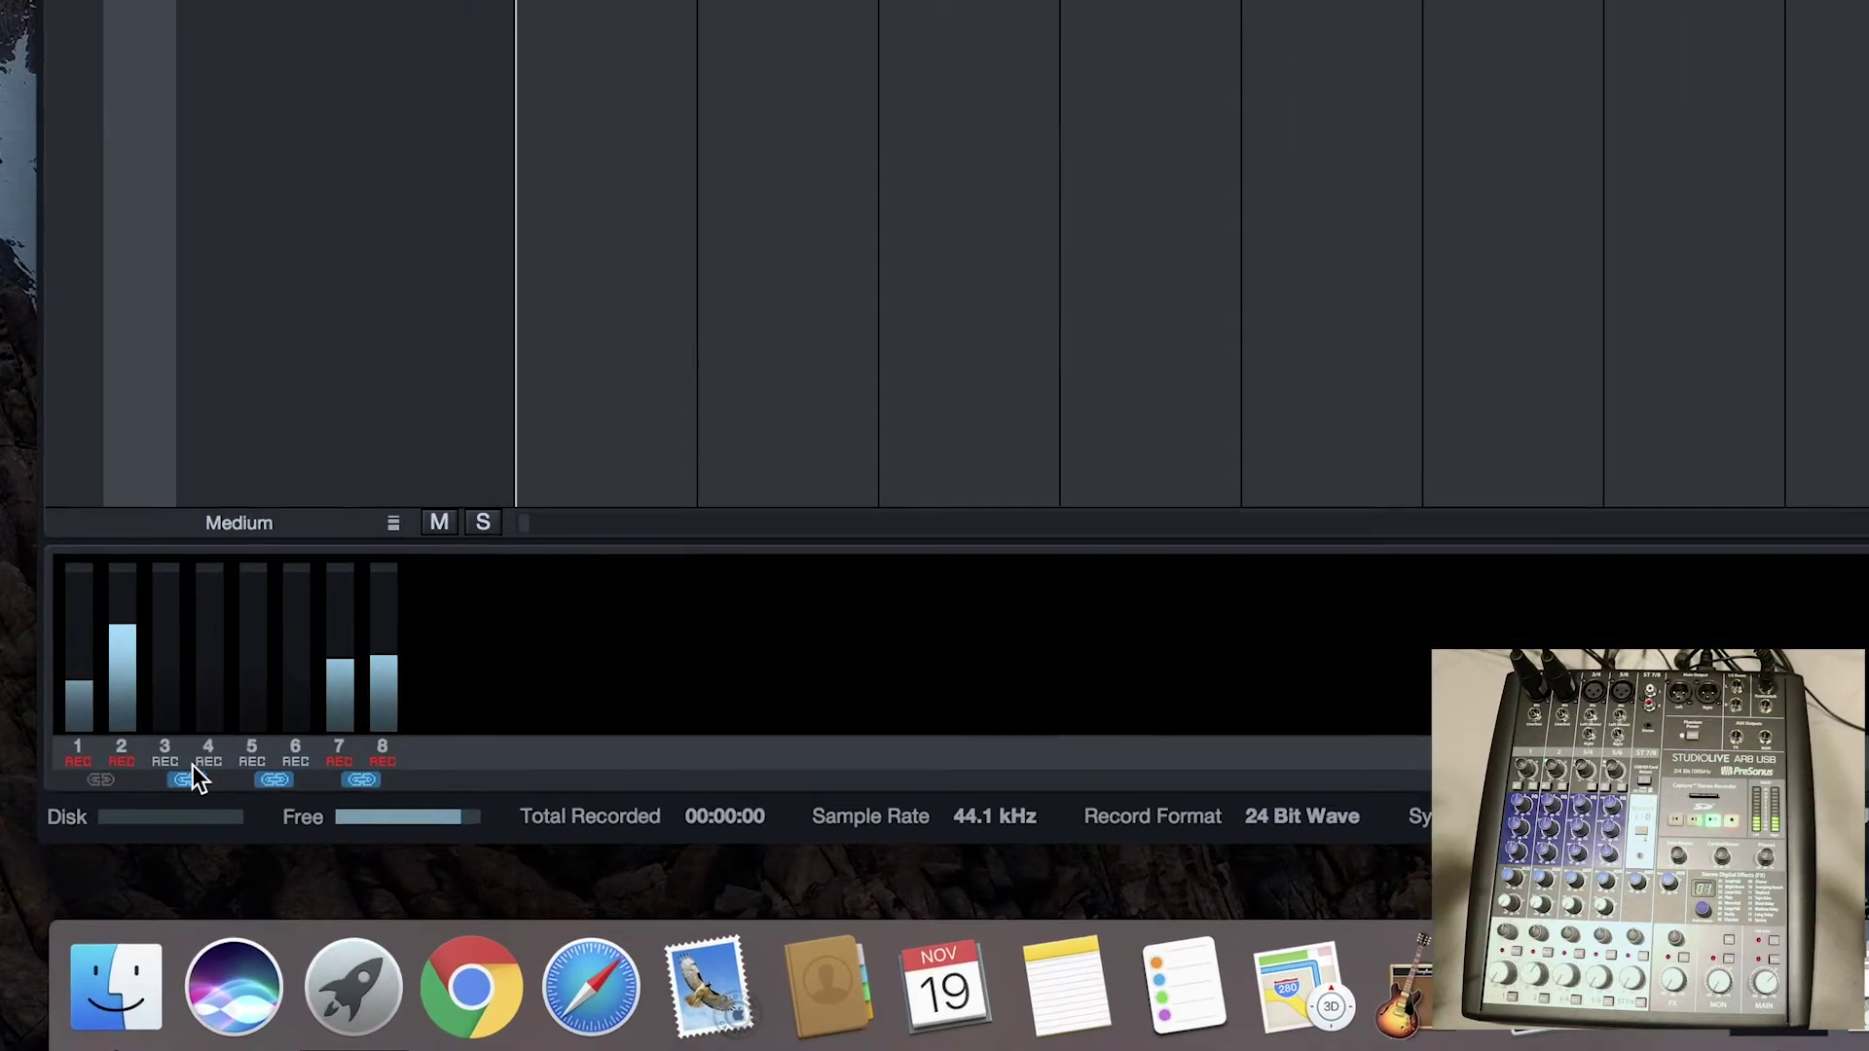
{"action": "left_click", "coordinate": [185, 777]}
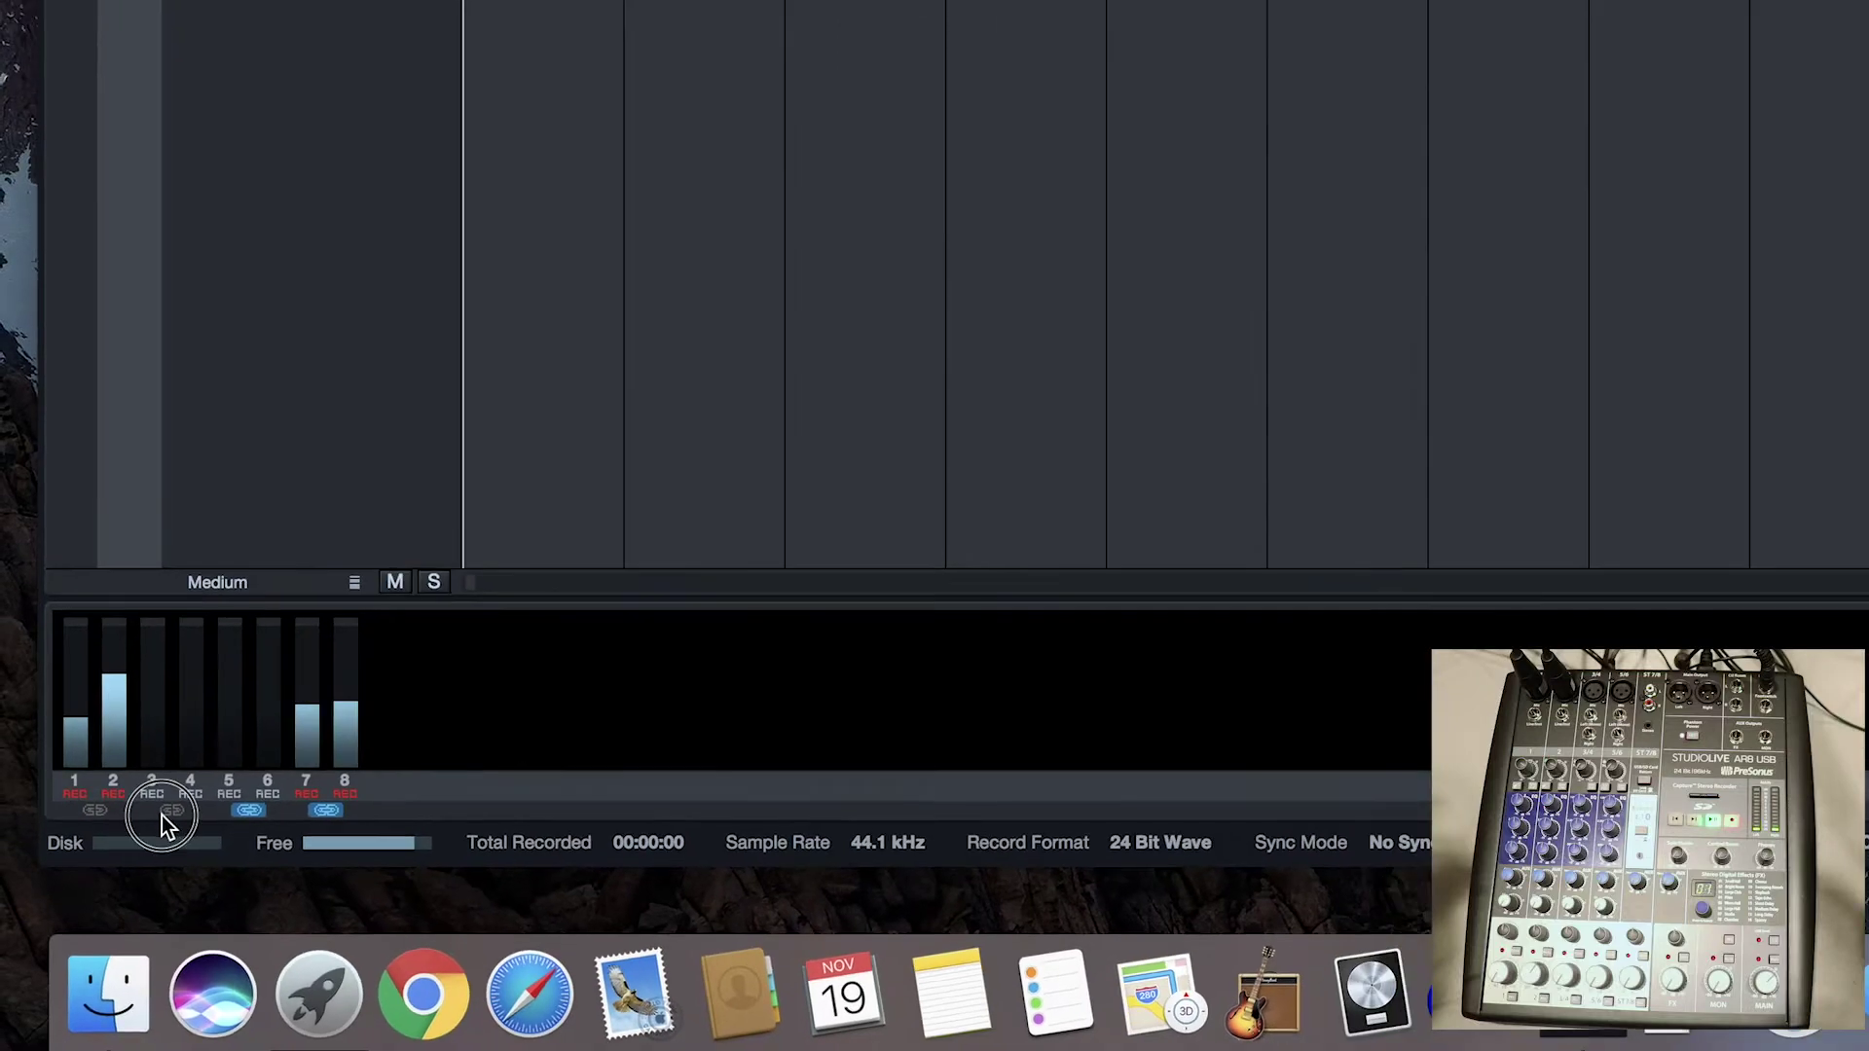
{"action": "left_click", "coordinate": [168, 812]}
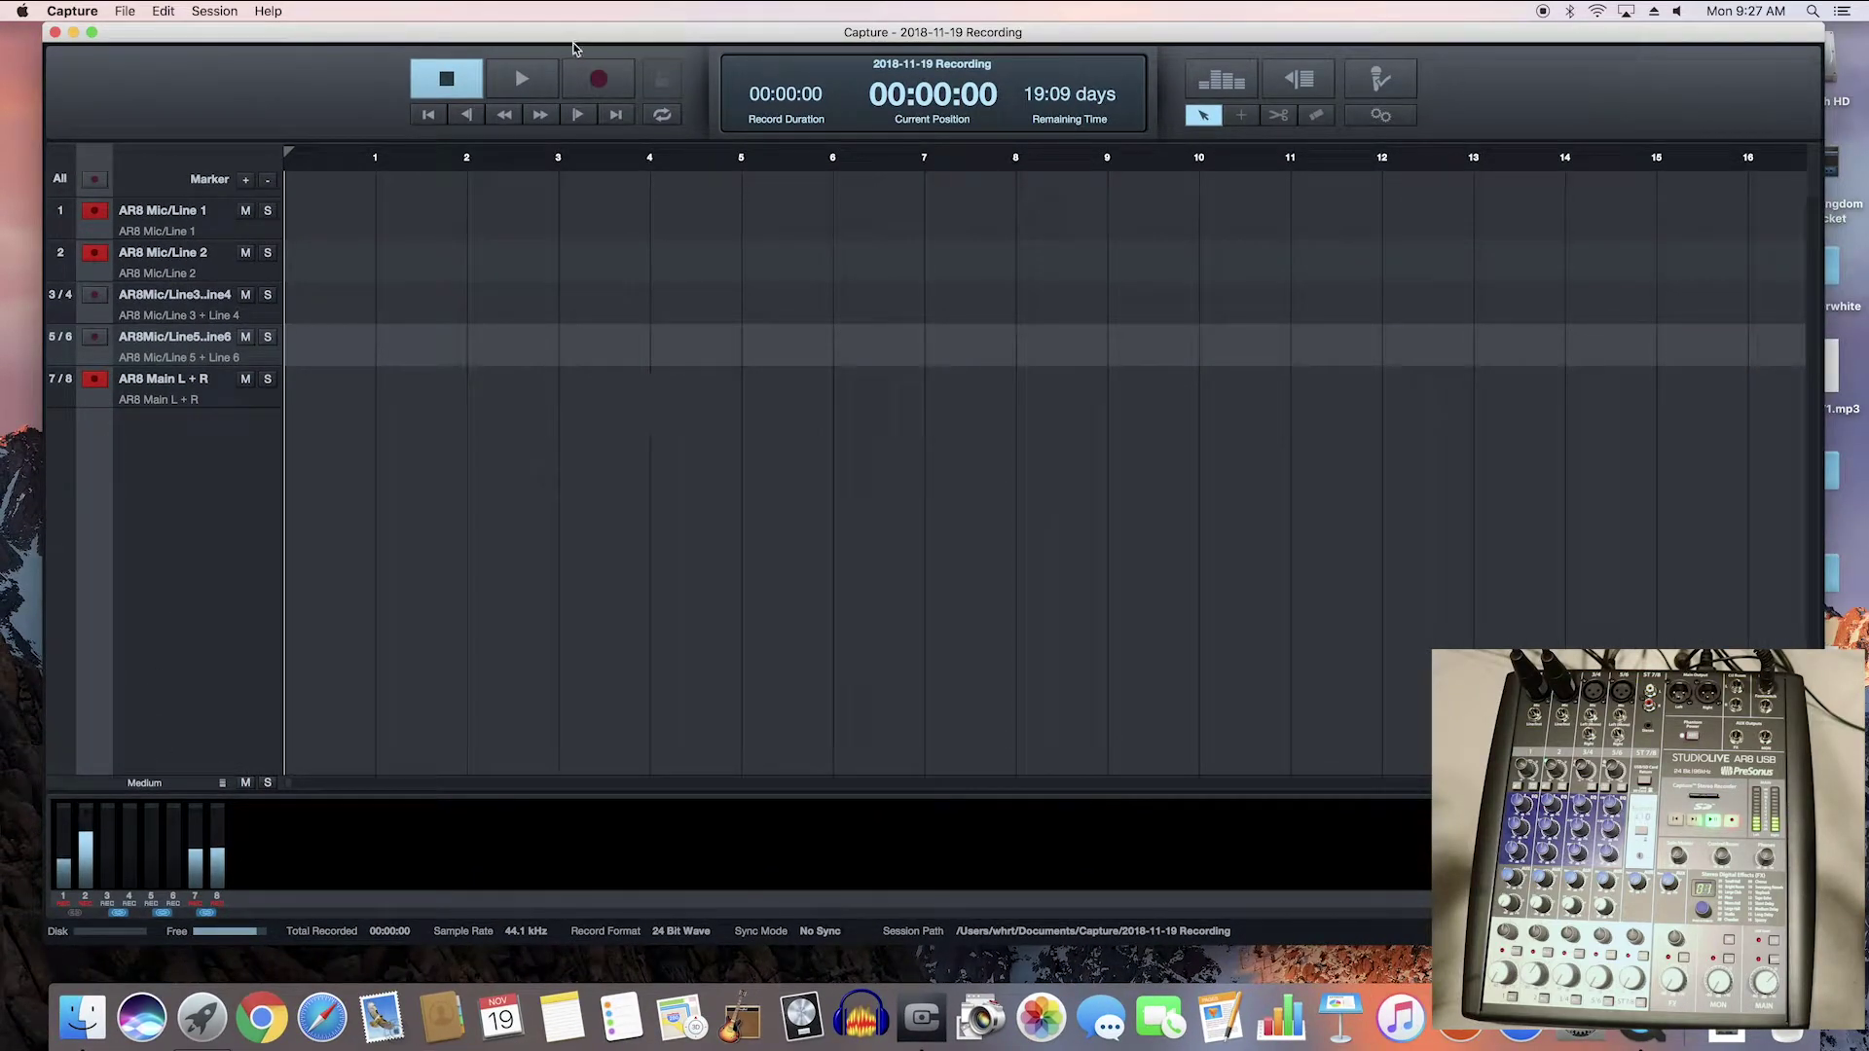
Record a 28-second take on Mic/Line 1, Mic/Line 2 and Main L+R, then stop.
{"action": "left_click", "coordinate": [598, 79]}
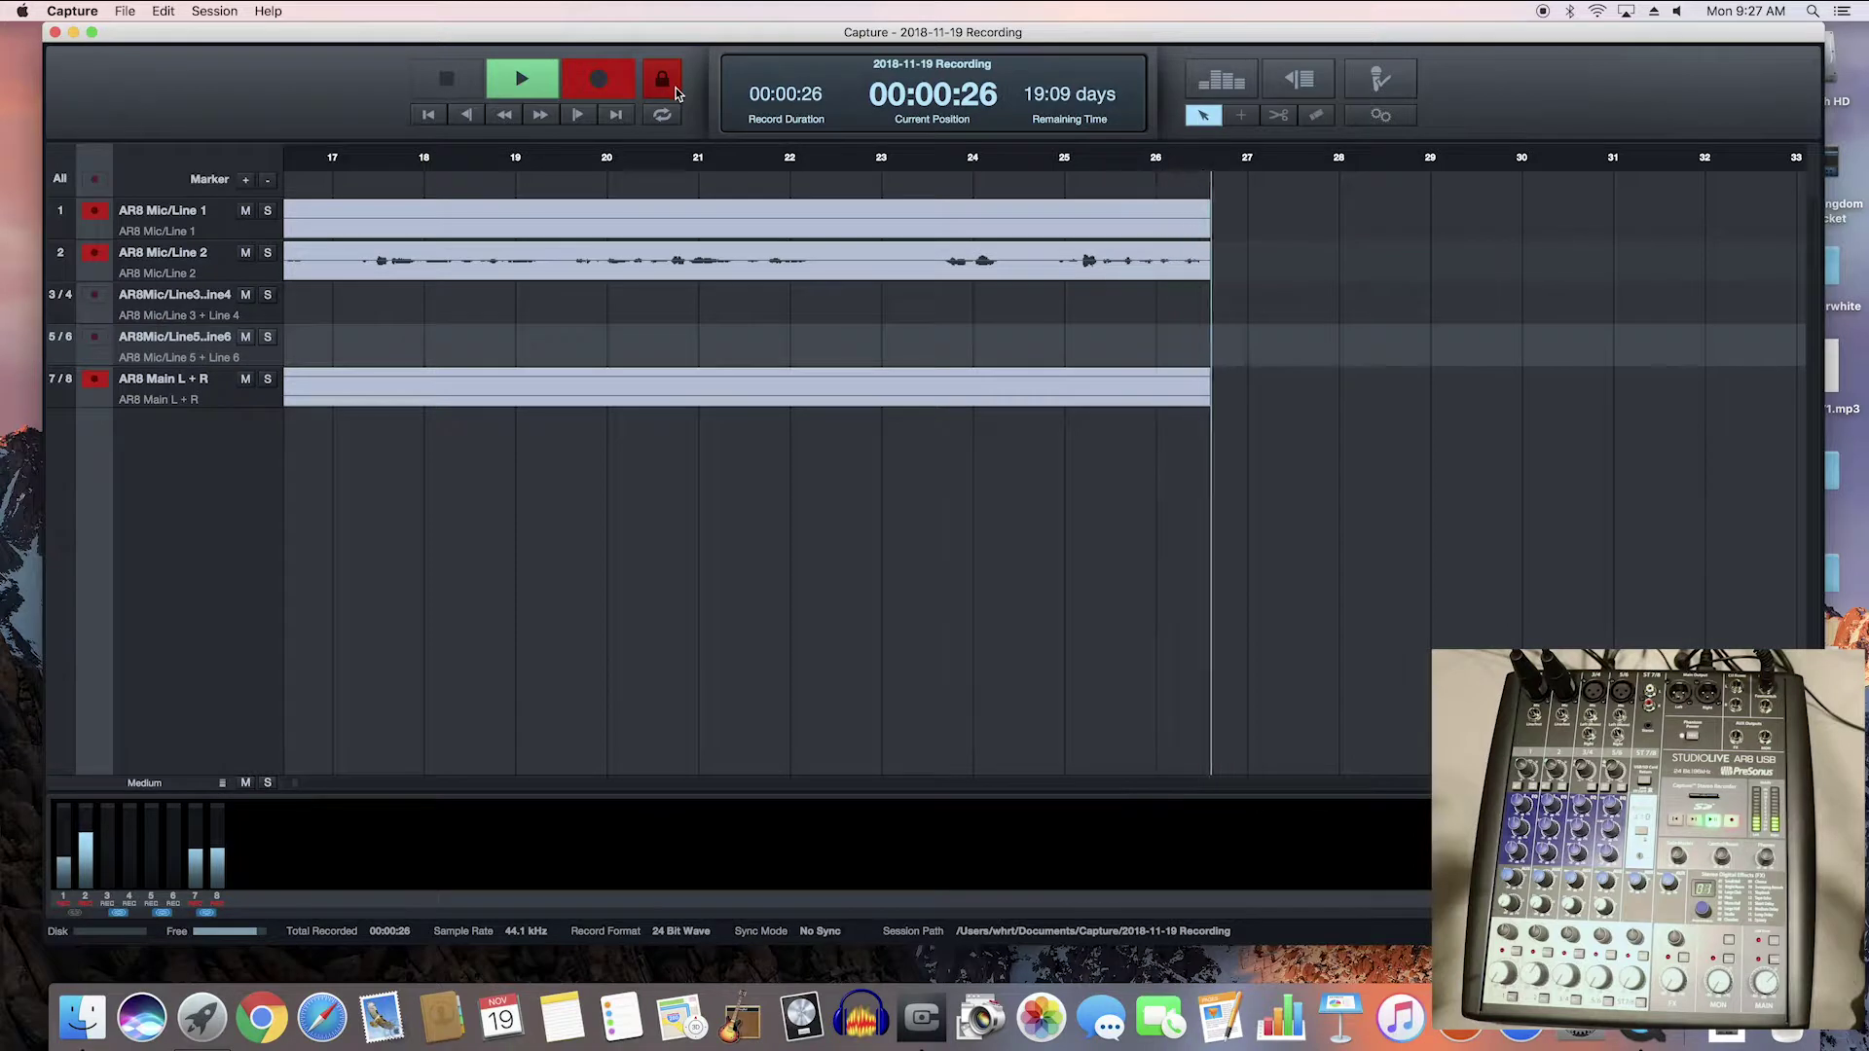
{"action": "left_click", "coordinate": [676, 90]}
{"action": "left_click", "coordinate": [451, 81]}
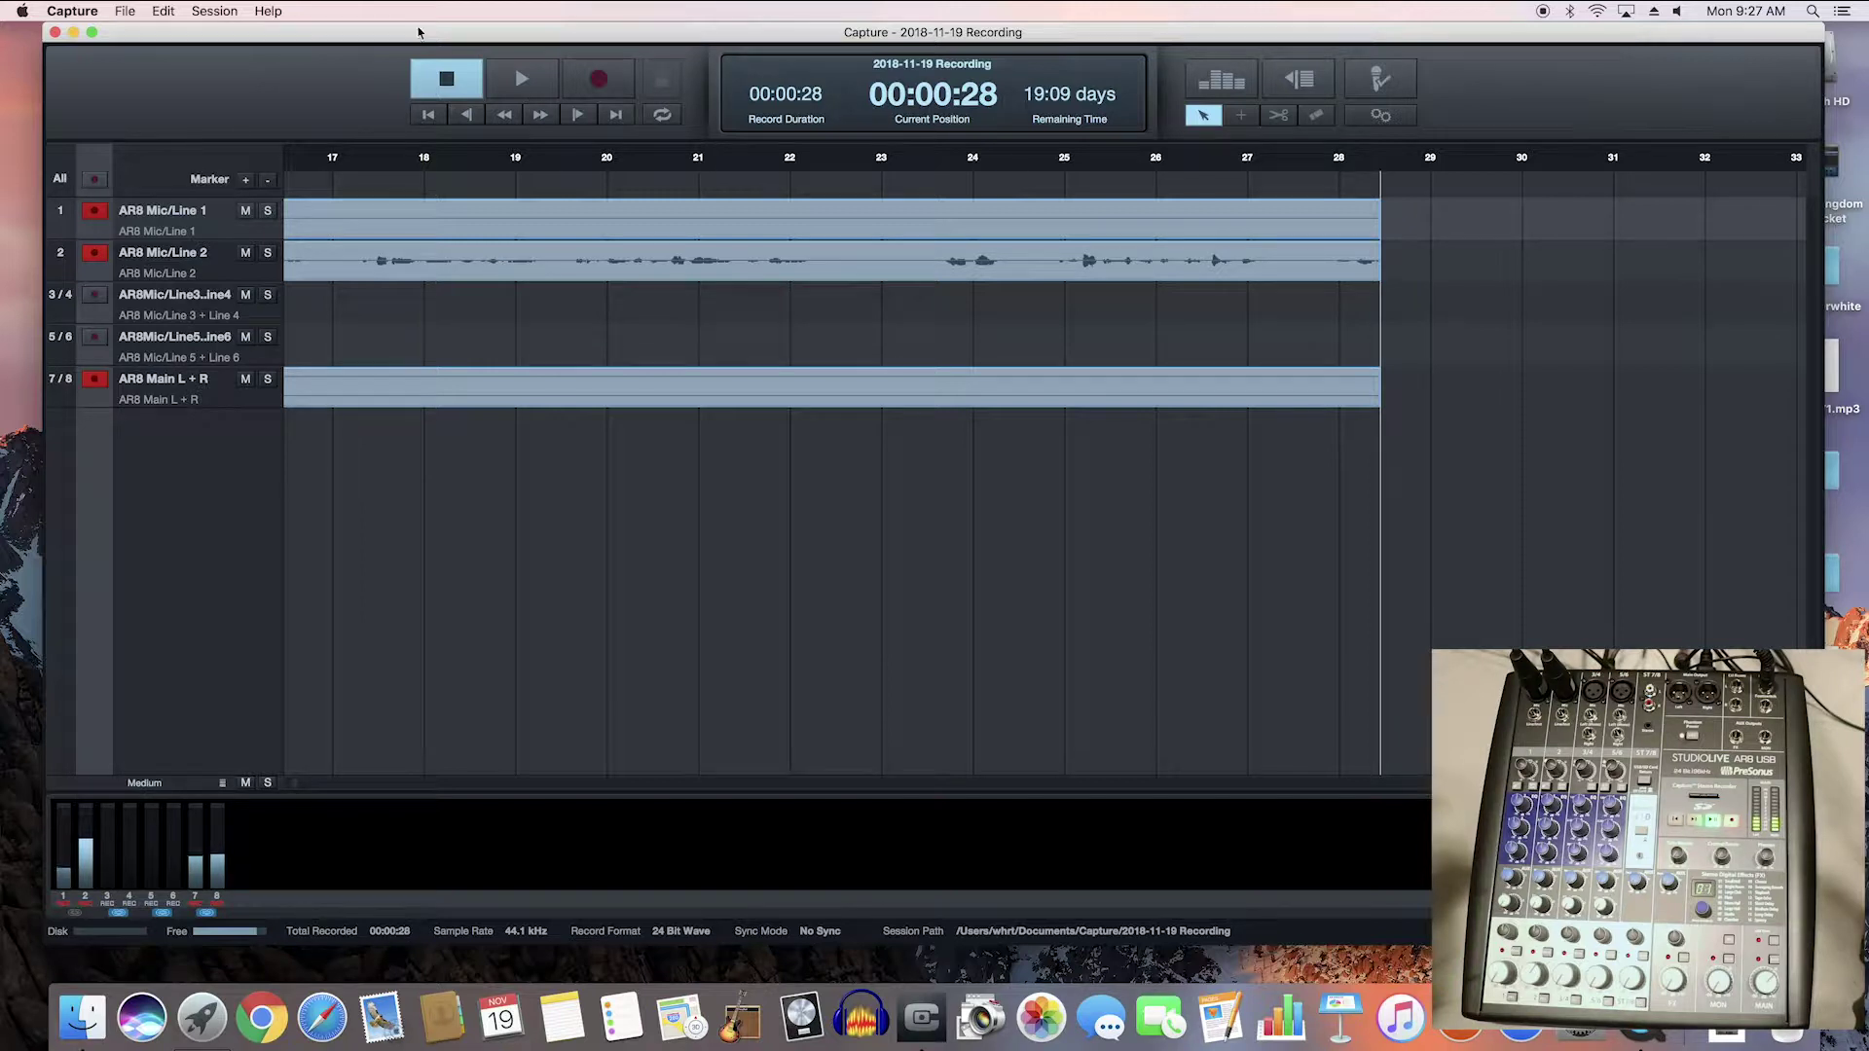
{"action": "left_click", "coordinate": [88, 14]}
Export Tracks as Wave File, 16 Bit, 44.1 kHz, Session range, producing three WAVs.
{"action": "mouse_move", "coordinate": [141, 11]}
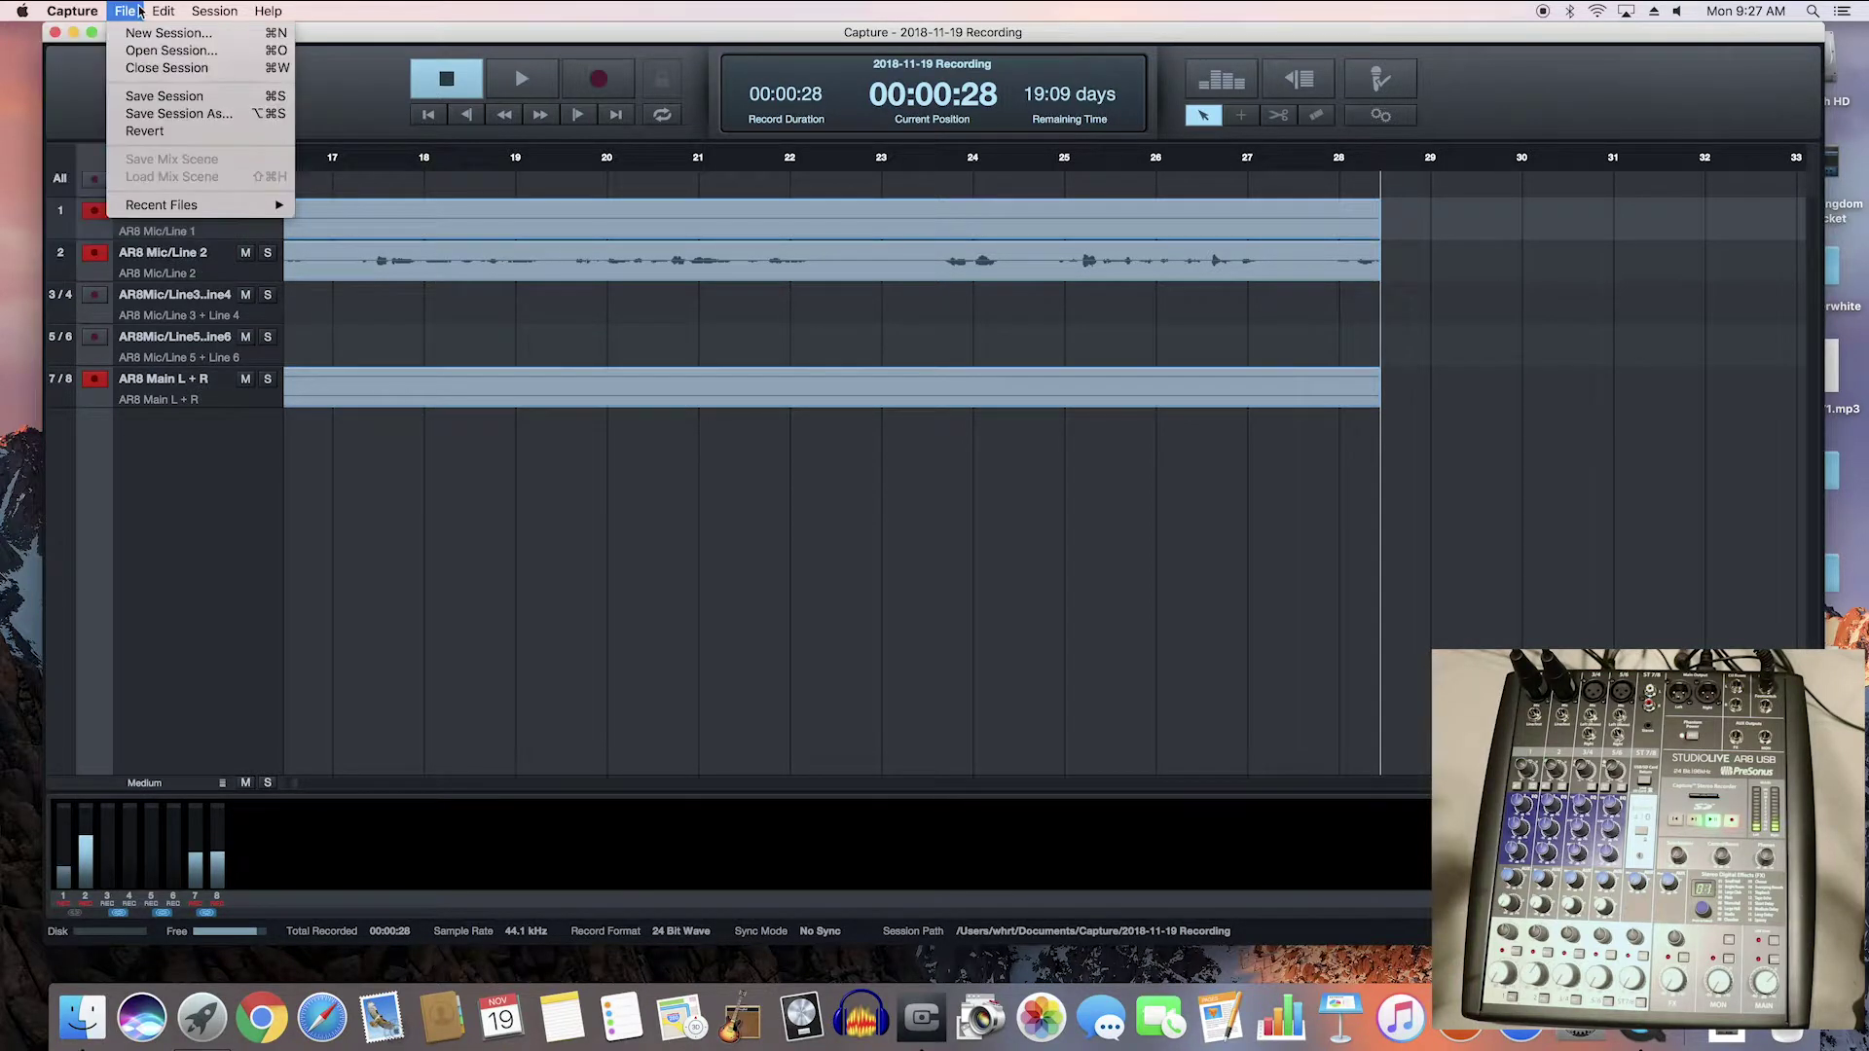
{"action": "mouse_move", "coordinate": [214, 10]}
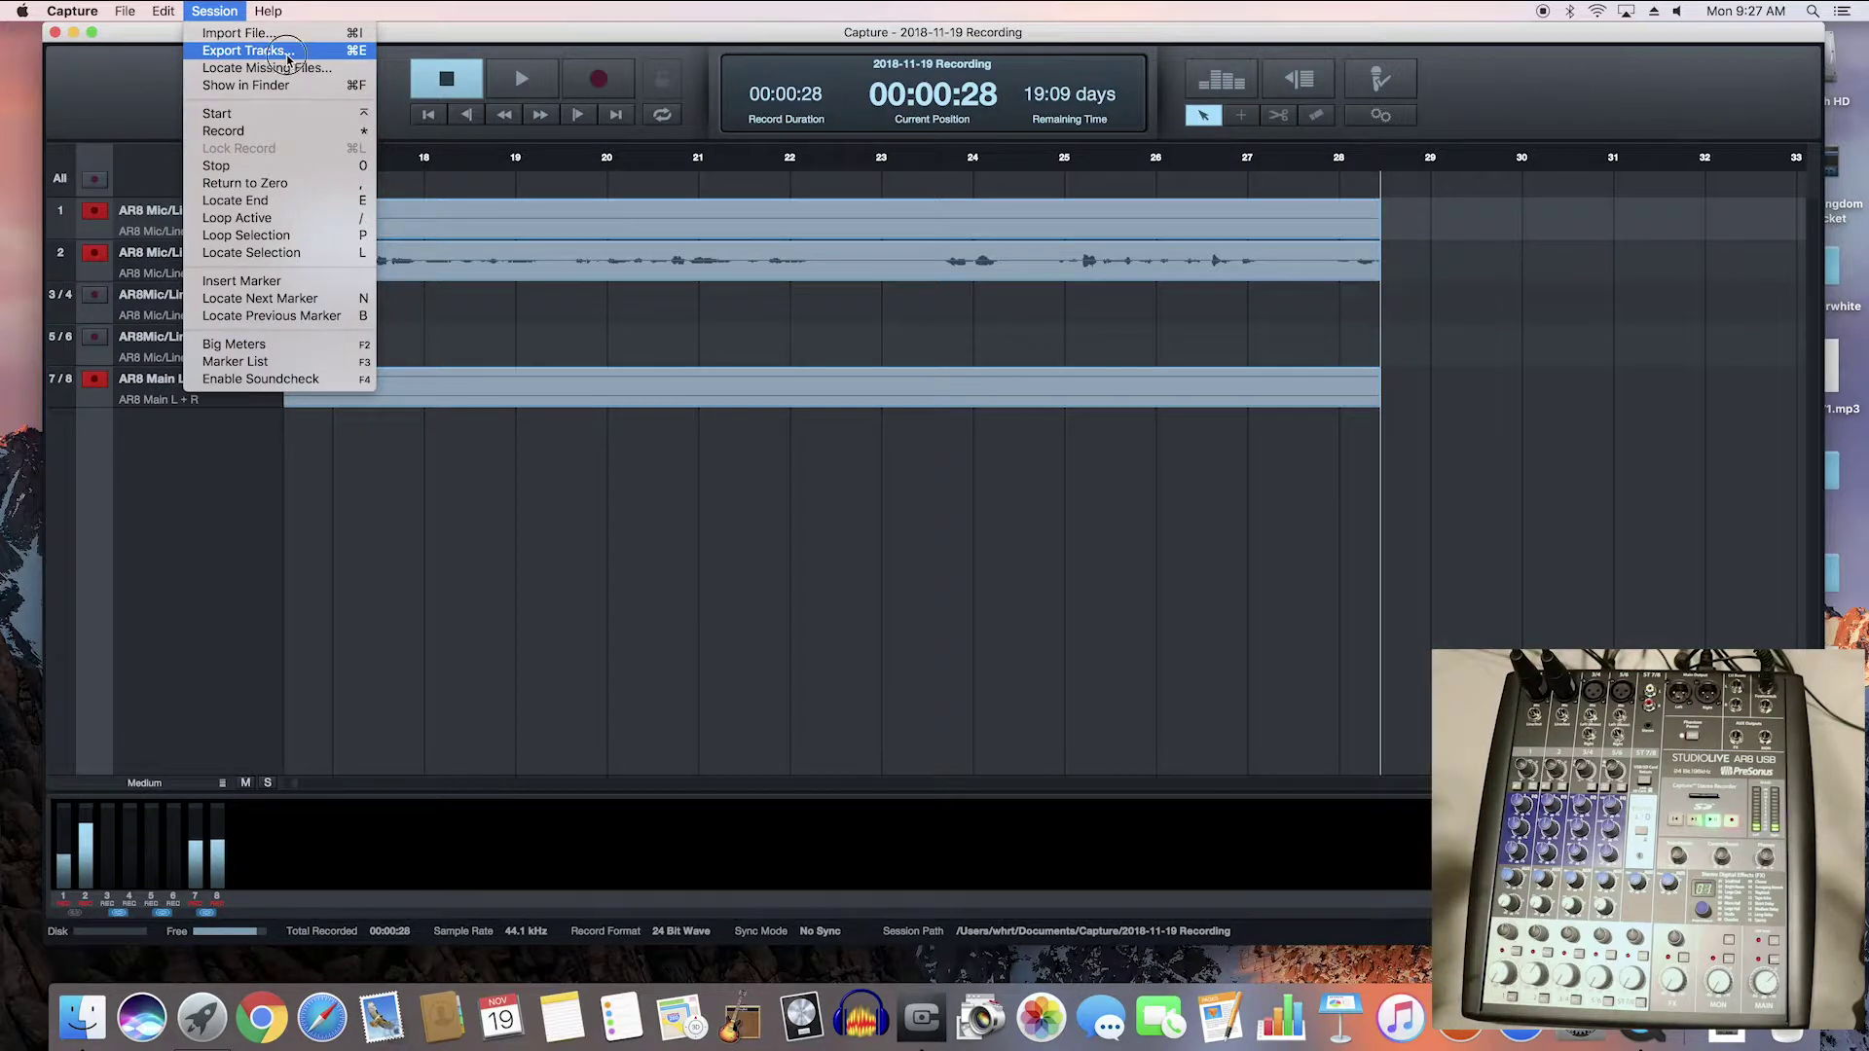
{"action": "left_click", "coordinate": [270, 54]}
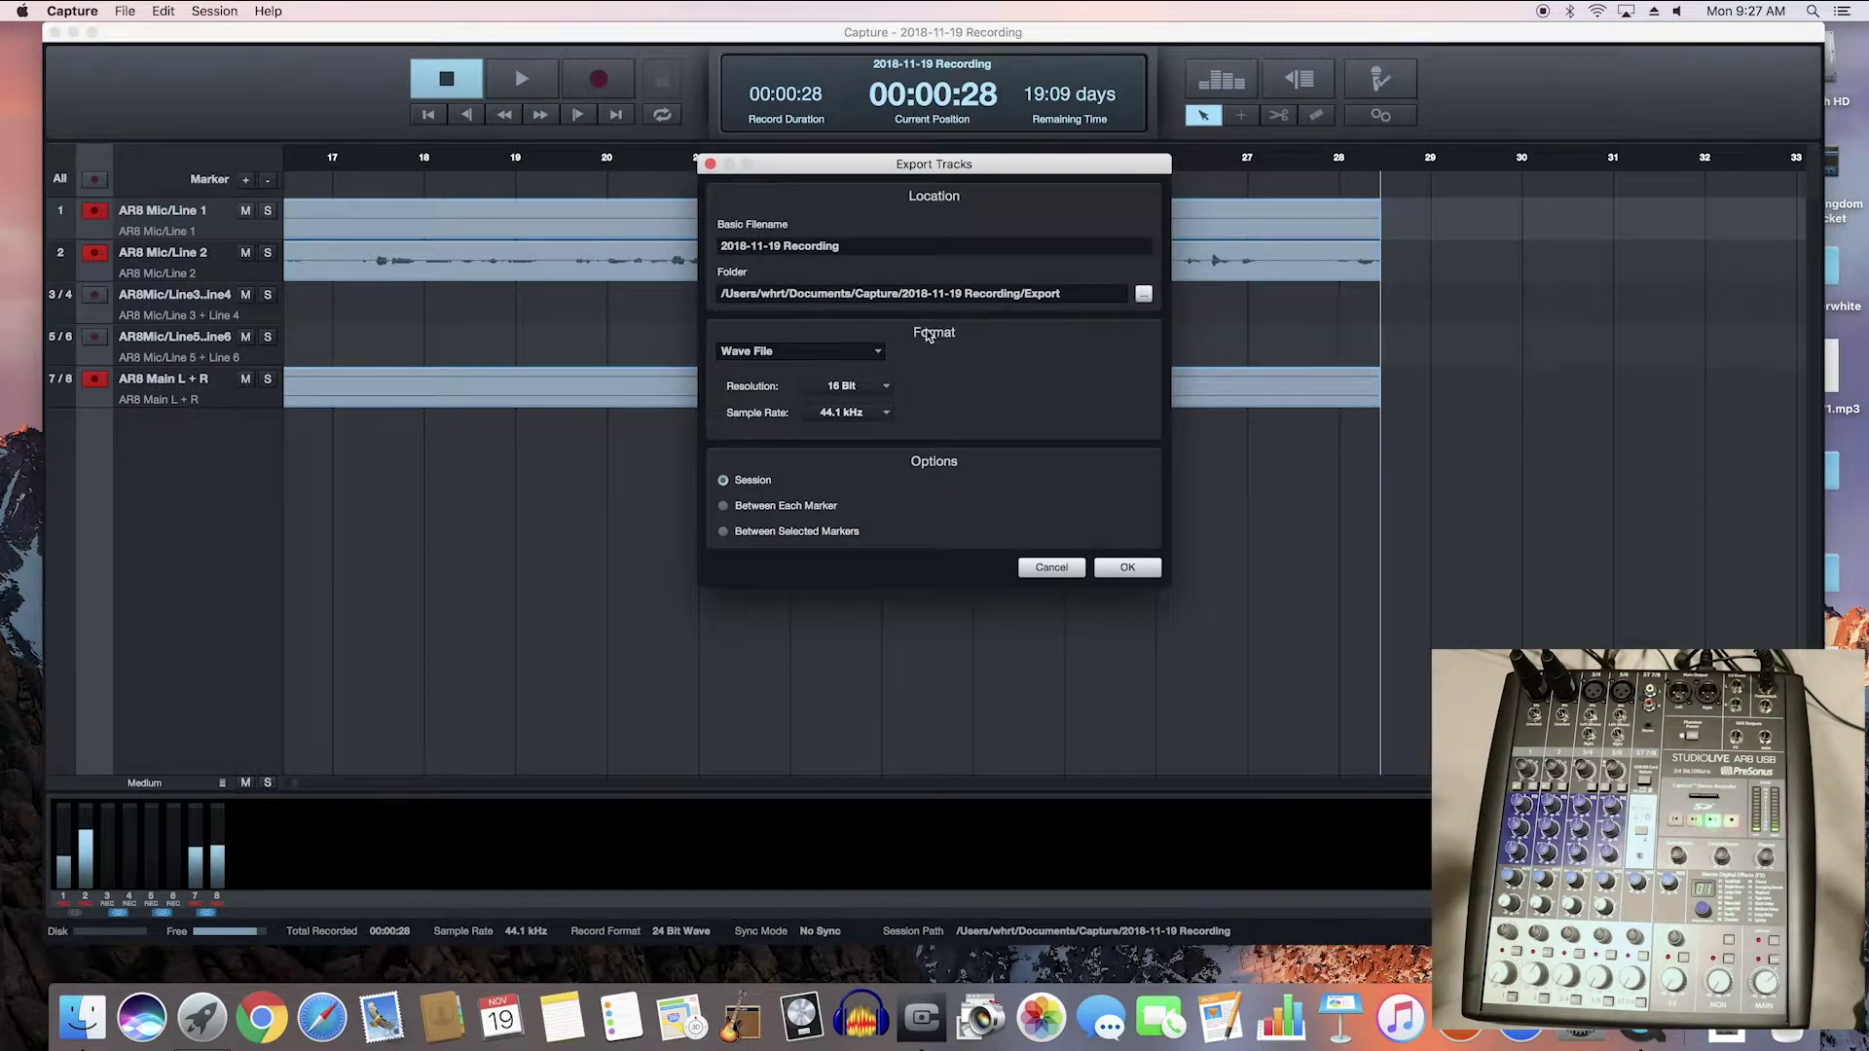
{"action": "left_click", "coordinate": [1127, 567]}
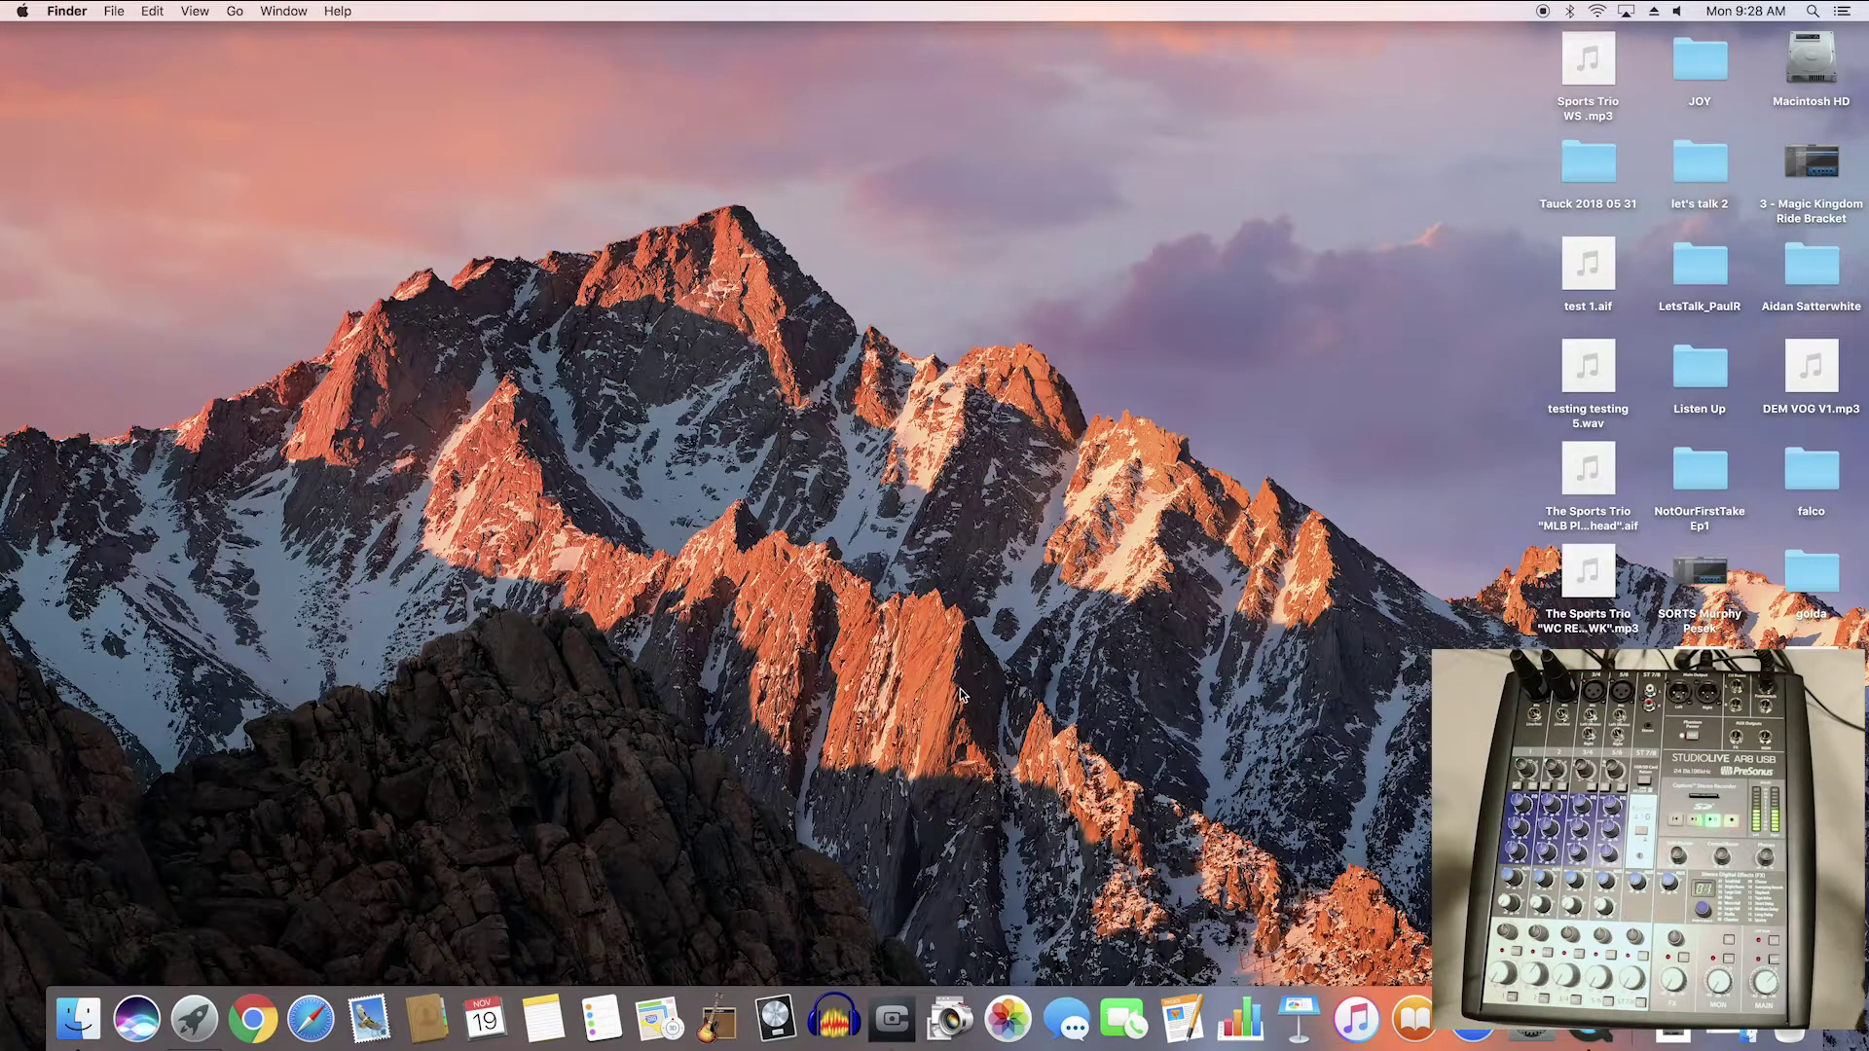
Launch Audacity and keep StudioLive AR8 as recording device with 1 (Mono) channel.
{"action": "left_click", "coordinate": [835, 1019]}
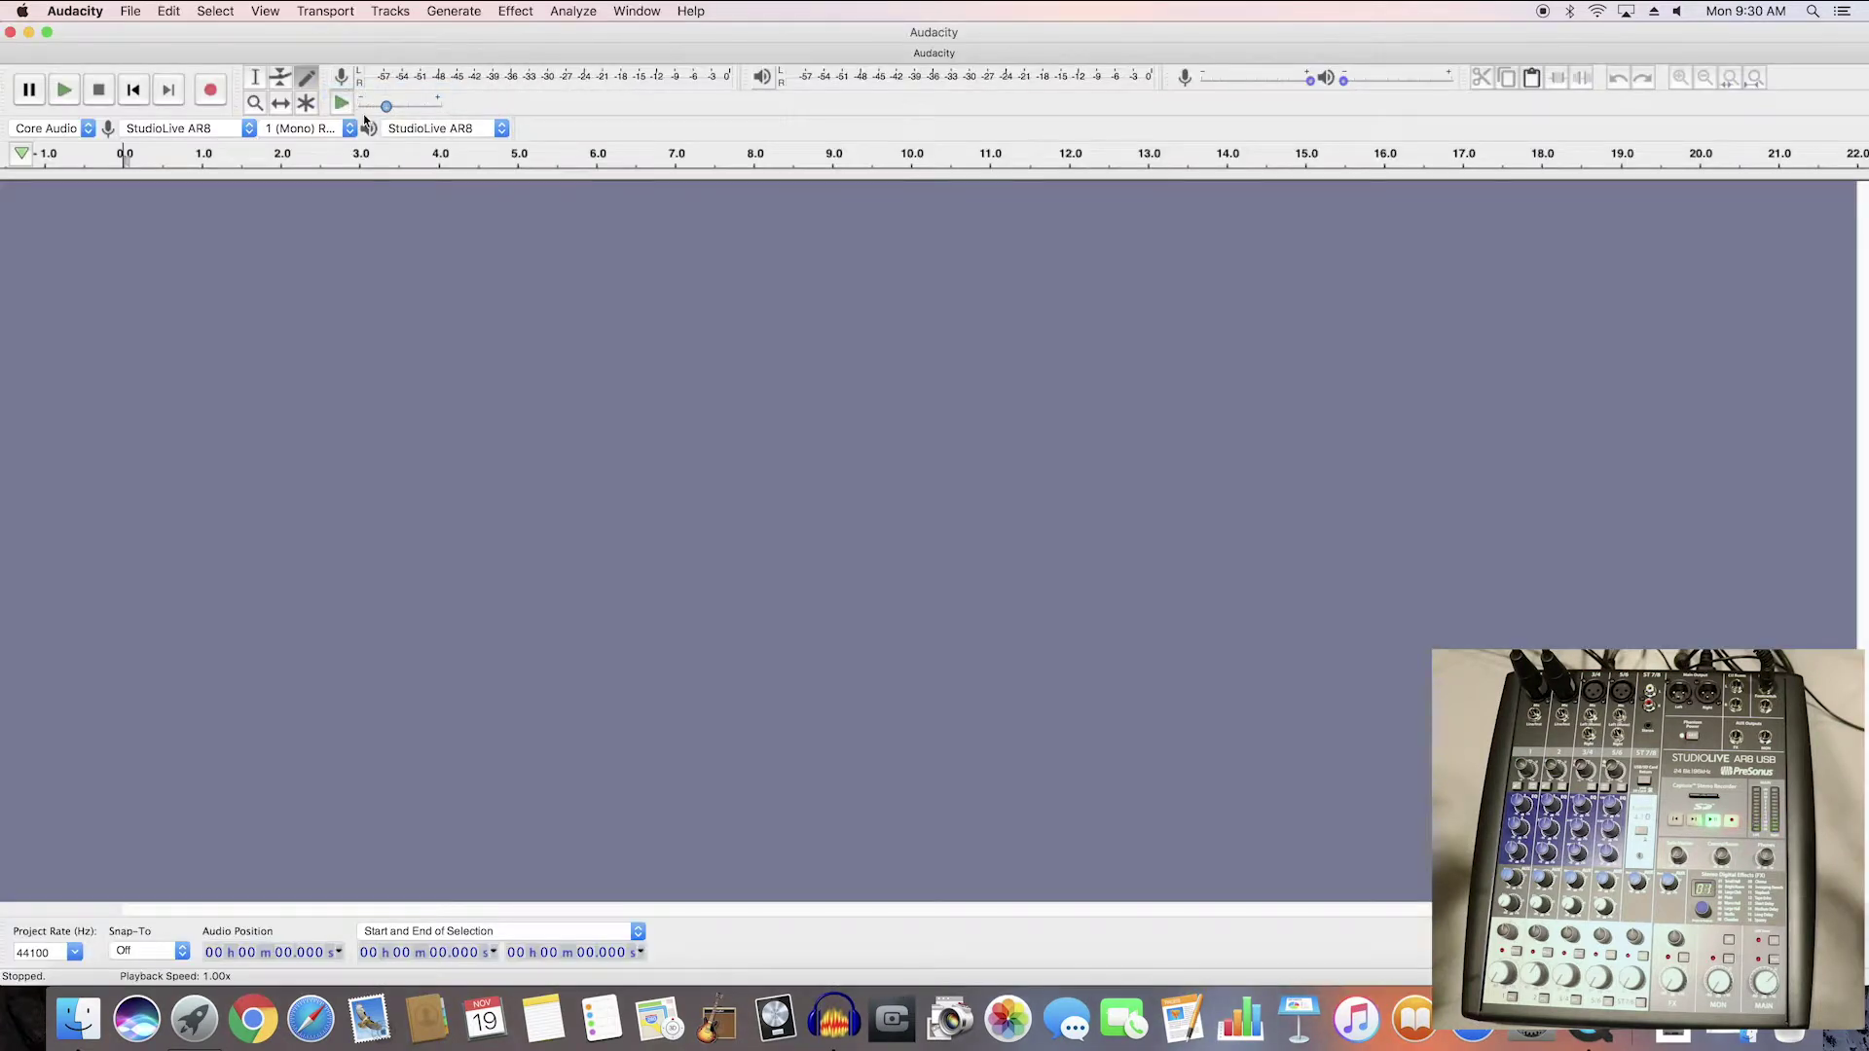
{"action": "left_click", "coordinate": [180, 129]}
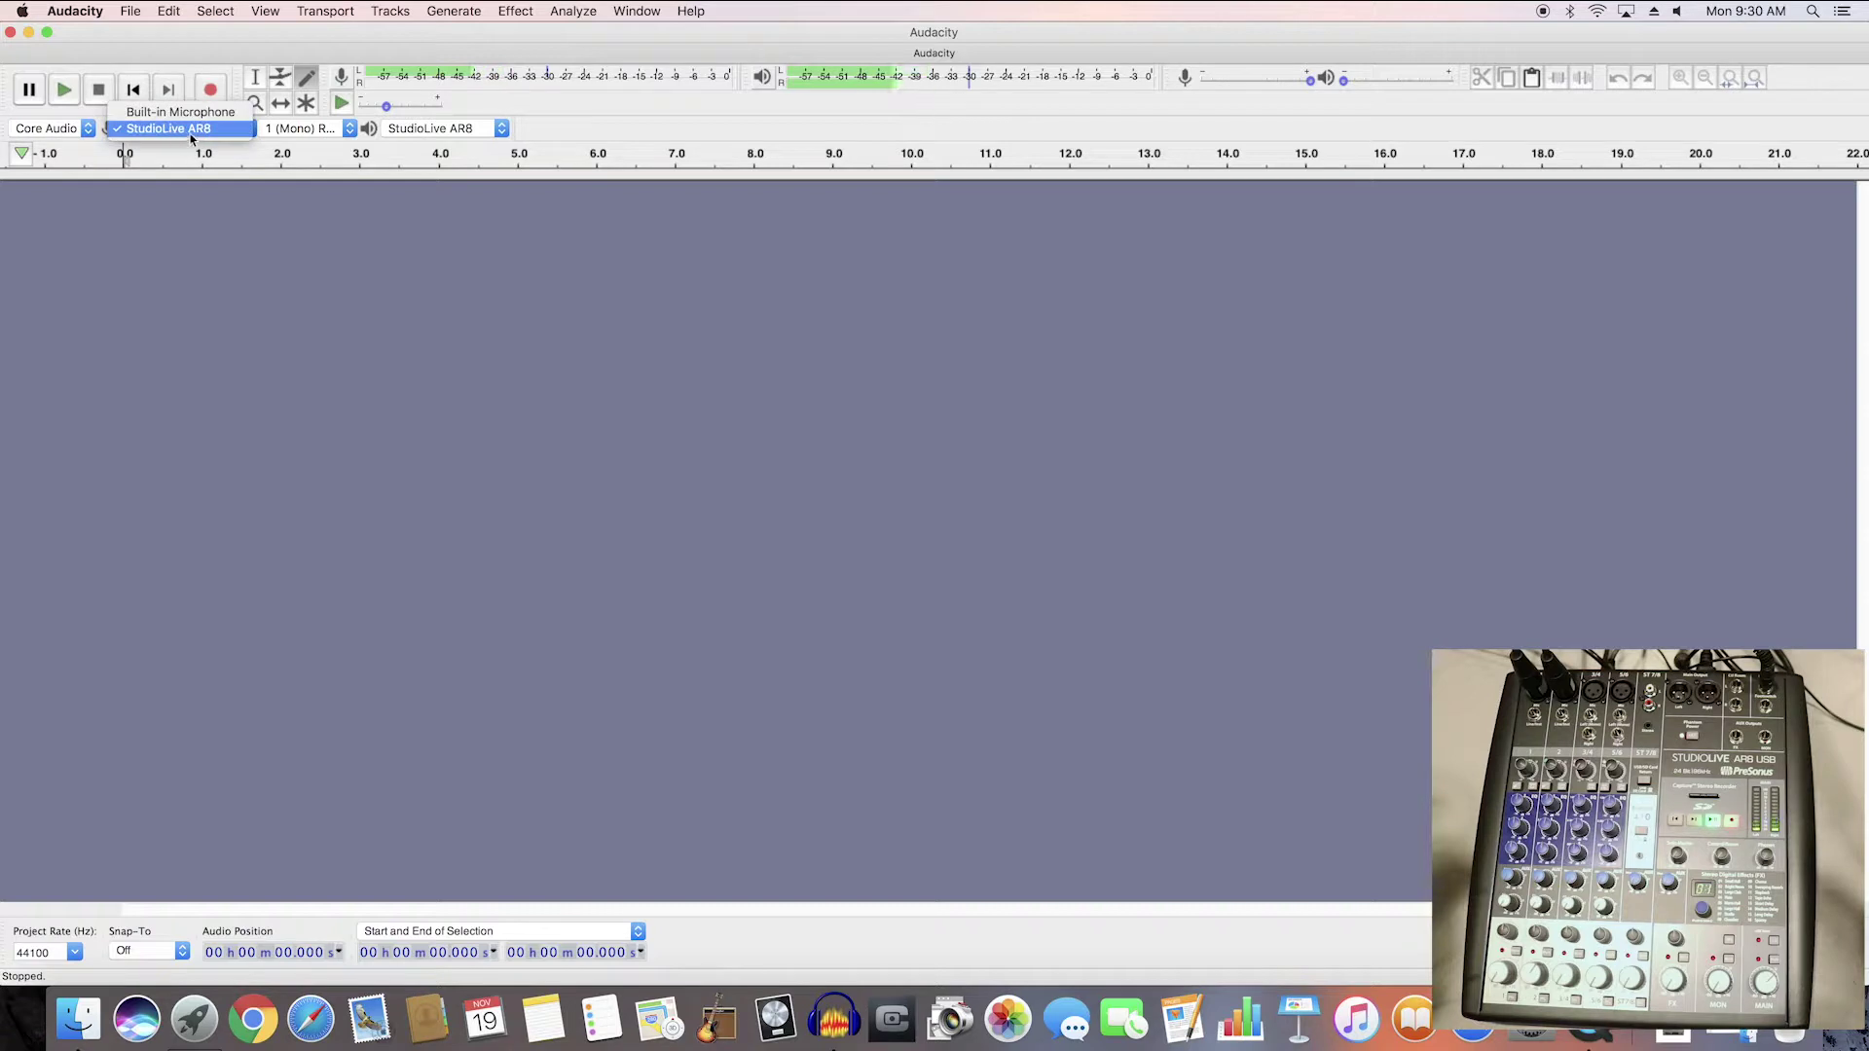
{"action": "left_click", "coordinate": [206, 137]}
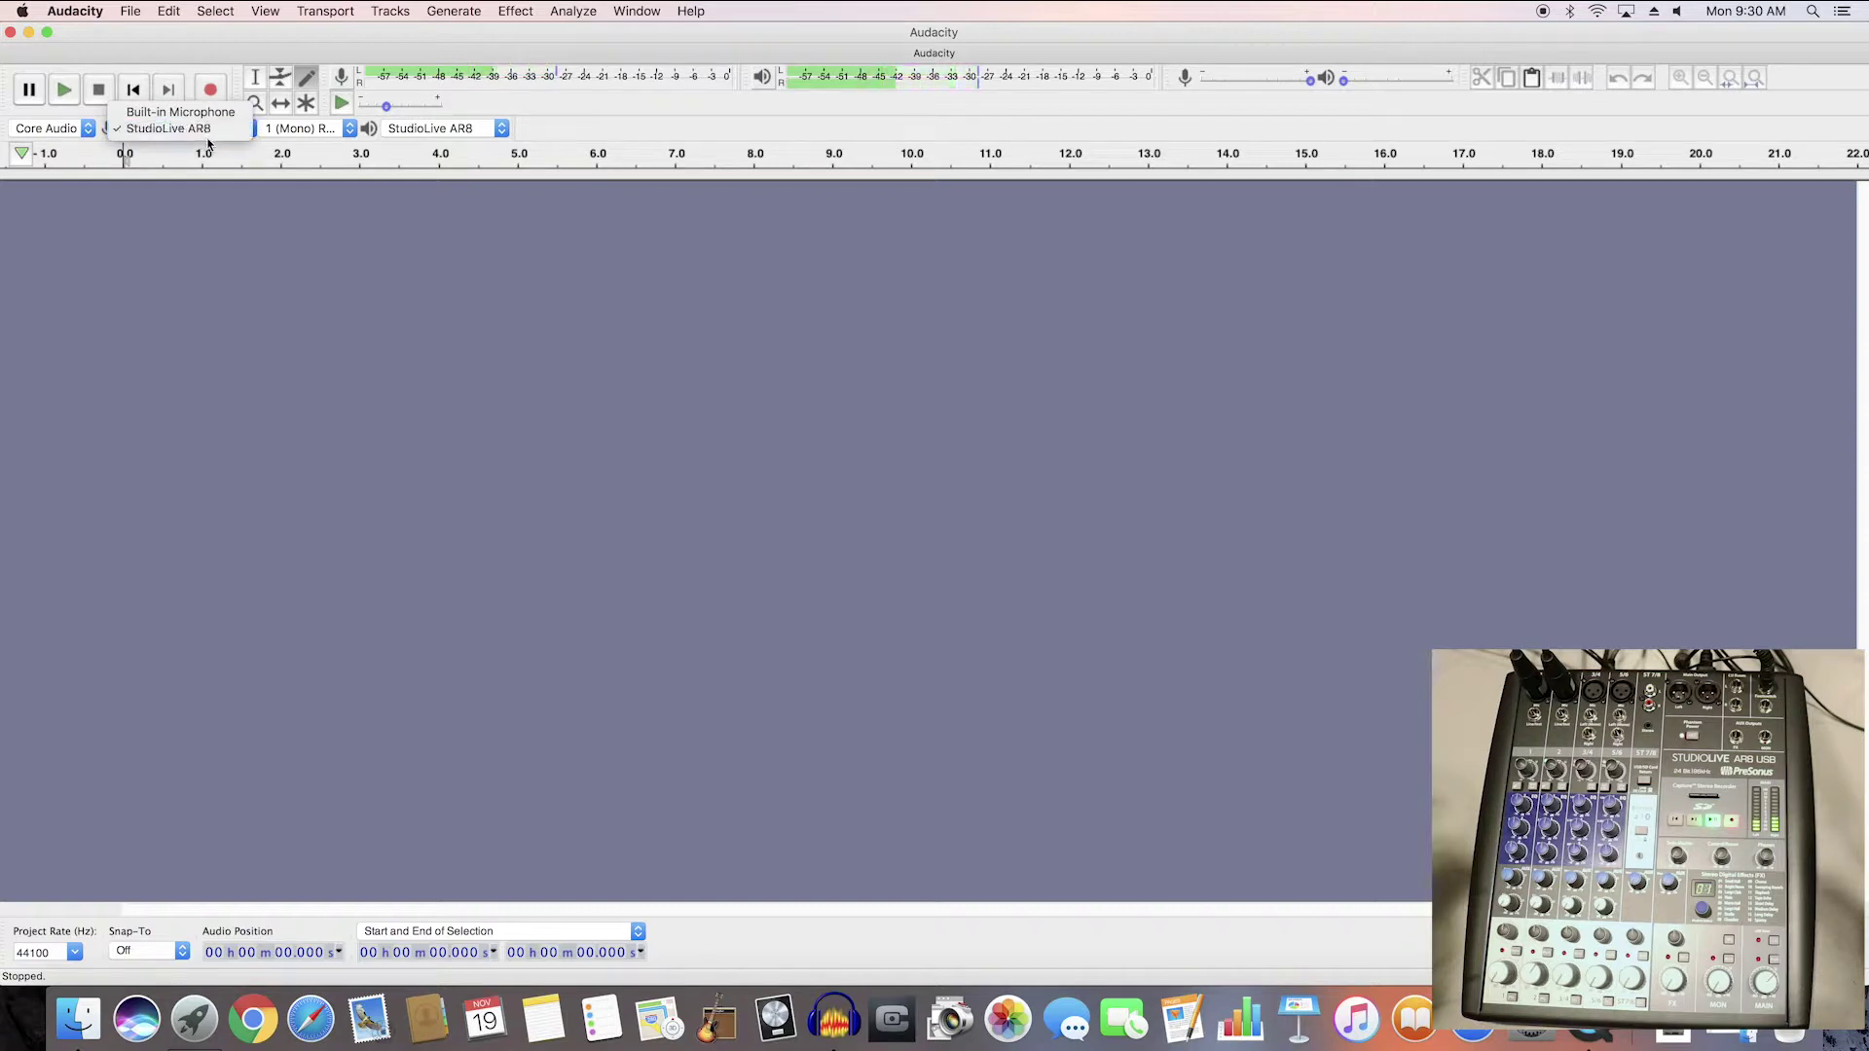
{"action": "left_click", "coordinate": [313, 128]}
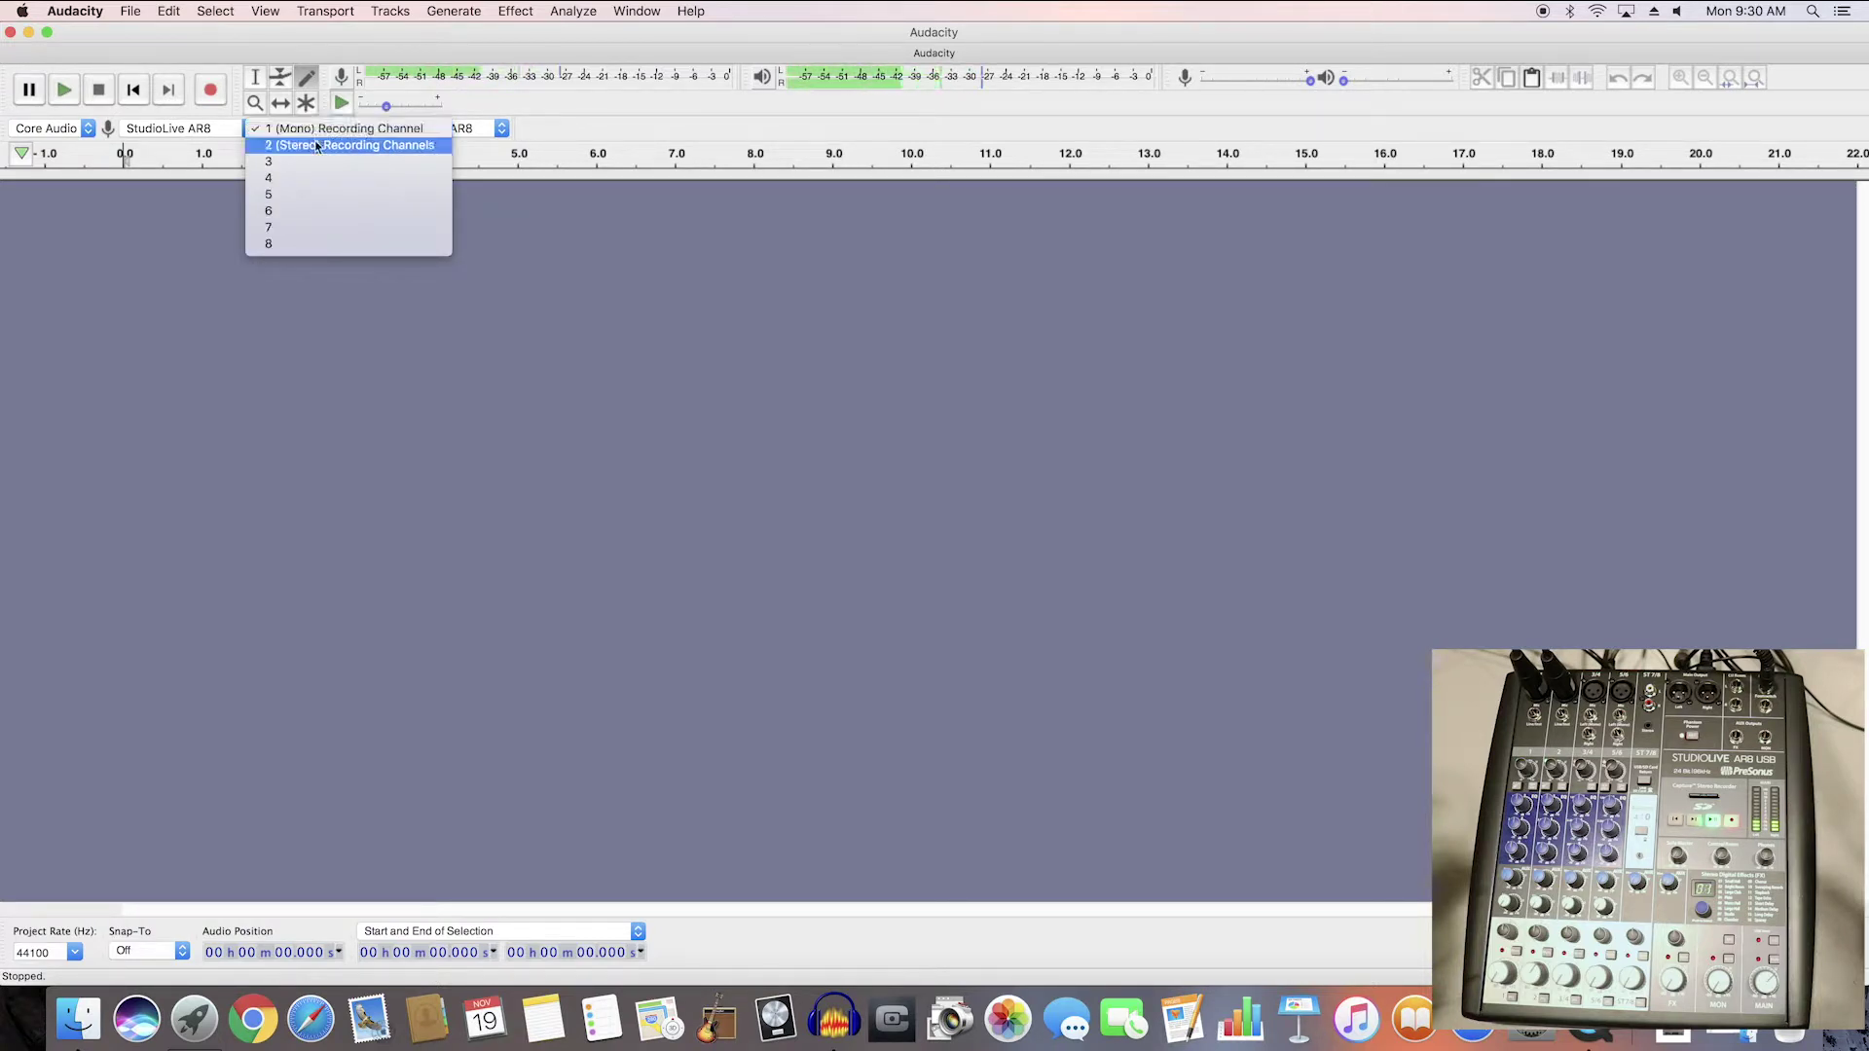
{"action": "left_click", "coordinate": [194, 219]}
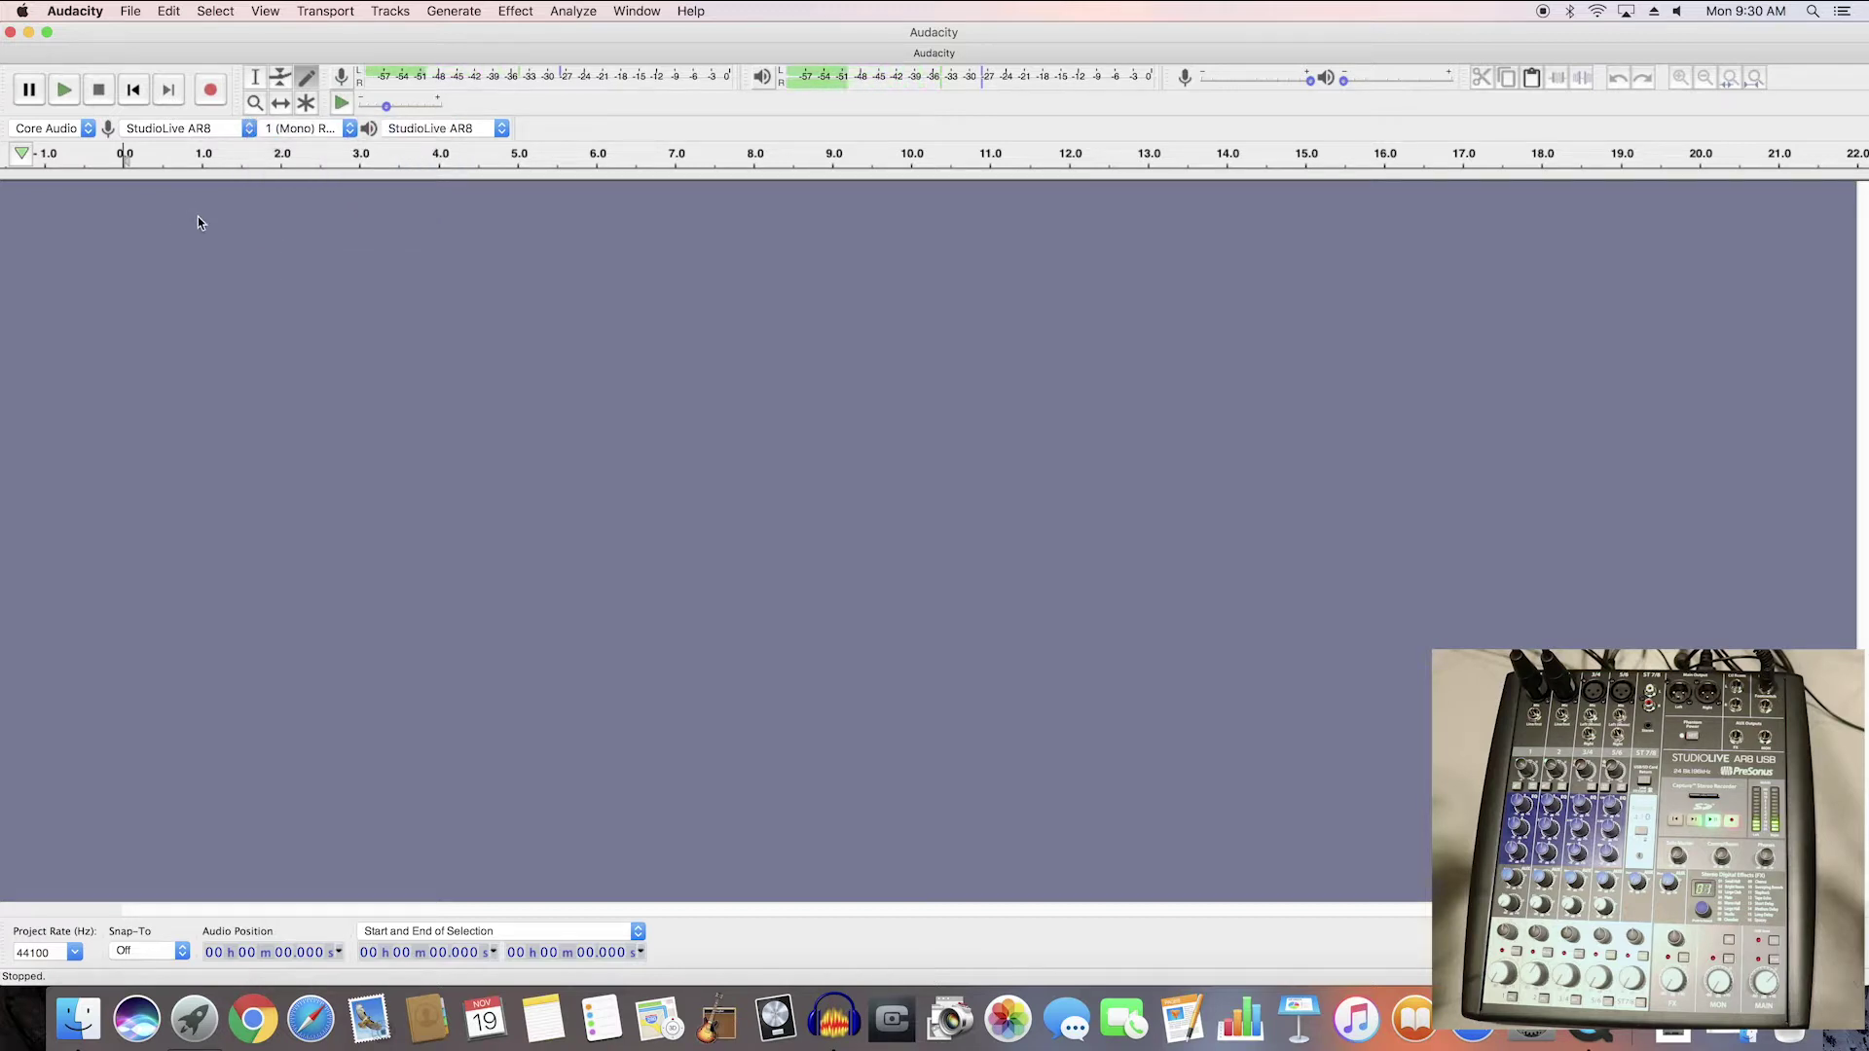
Recheck the channel count and confirm StudioLive AR8 as the playback device.
{"action": "left_click", "coordinate": [331, 129]}
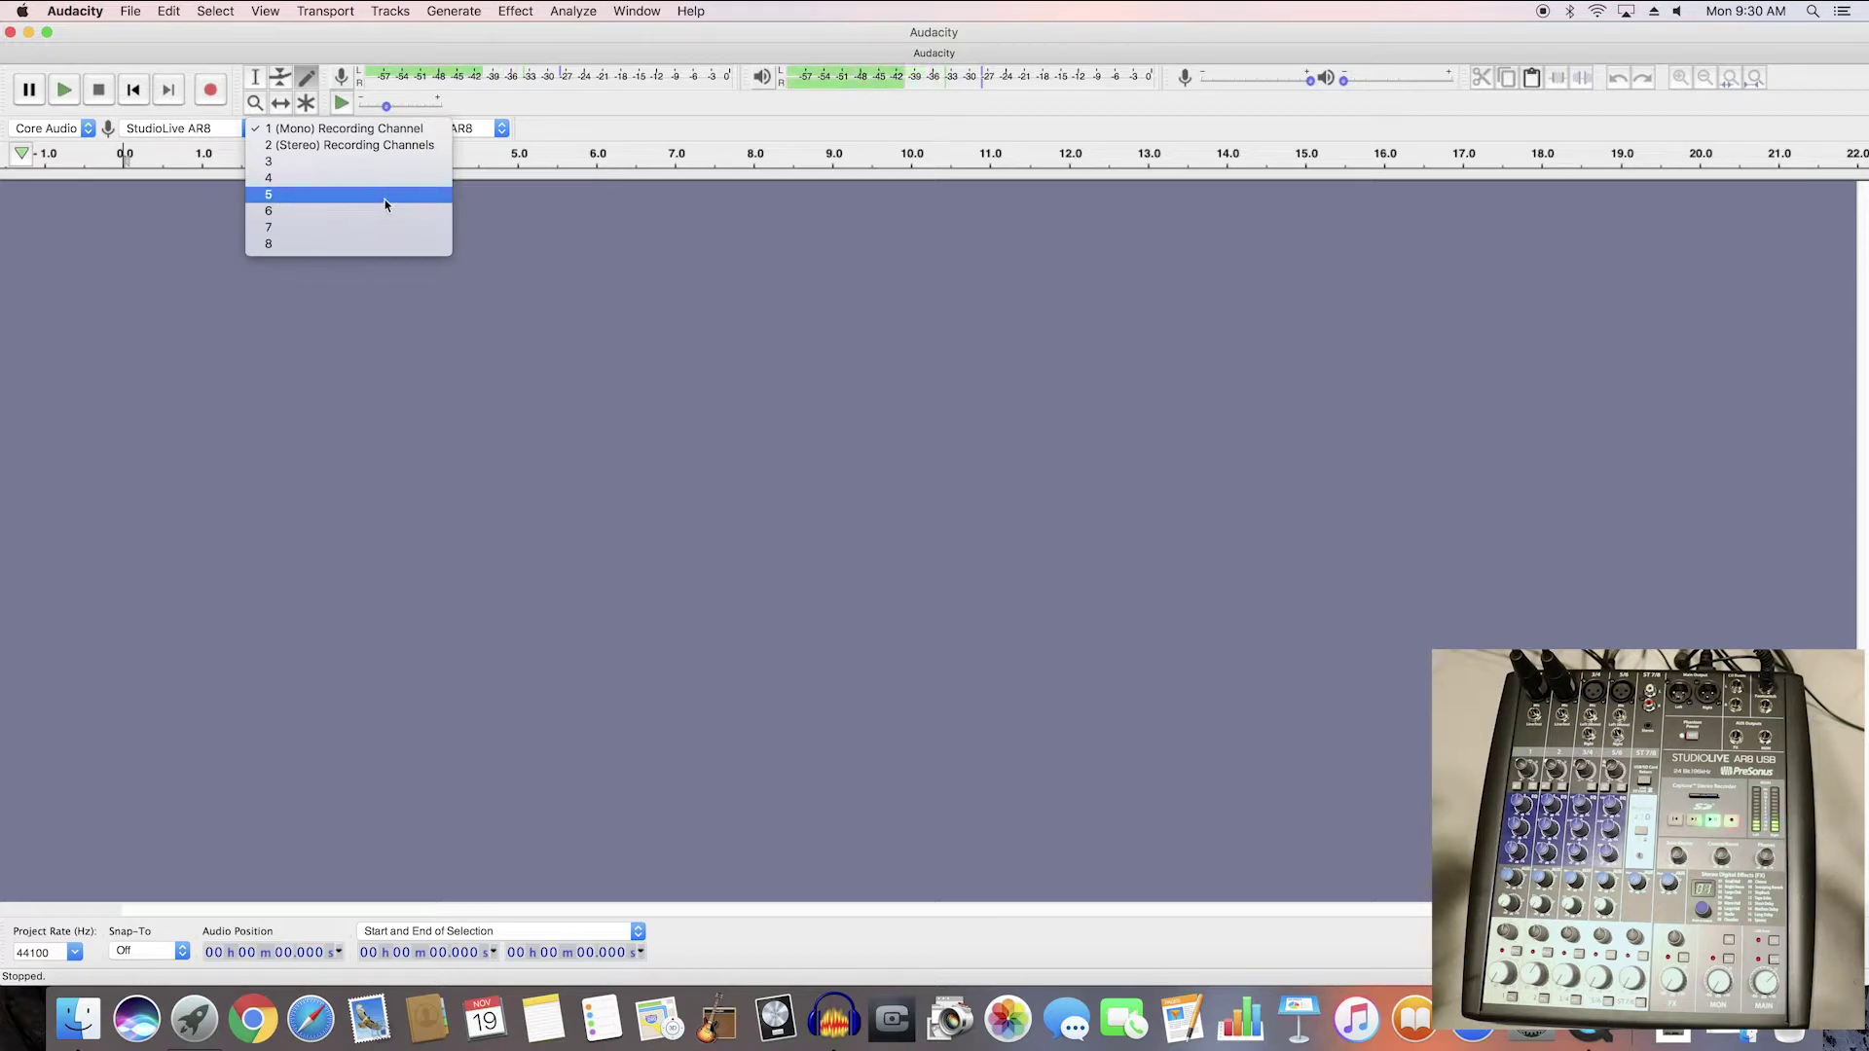
{"action": "left_click", "coordinate": [204, 206]}
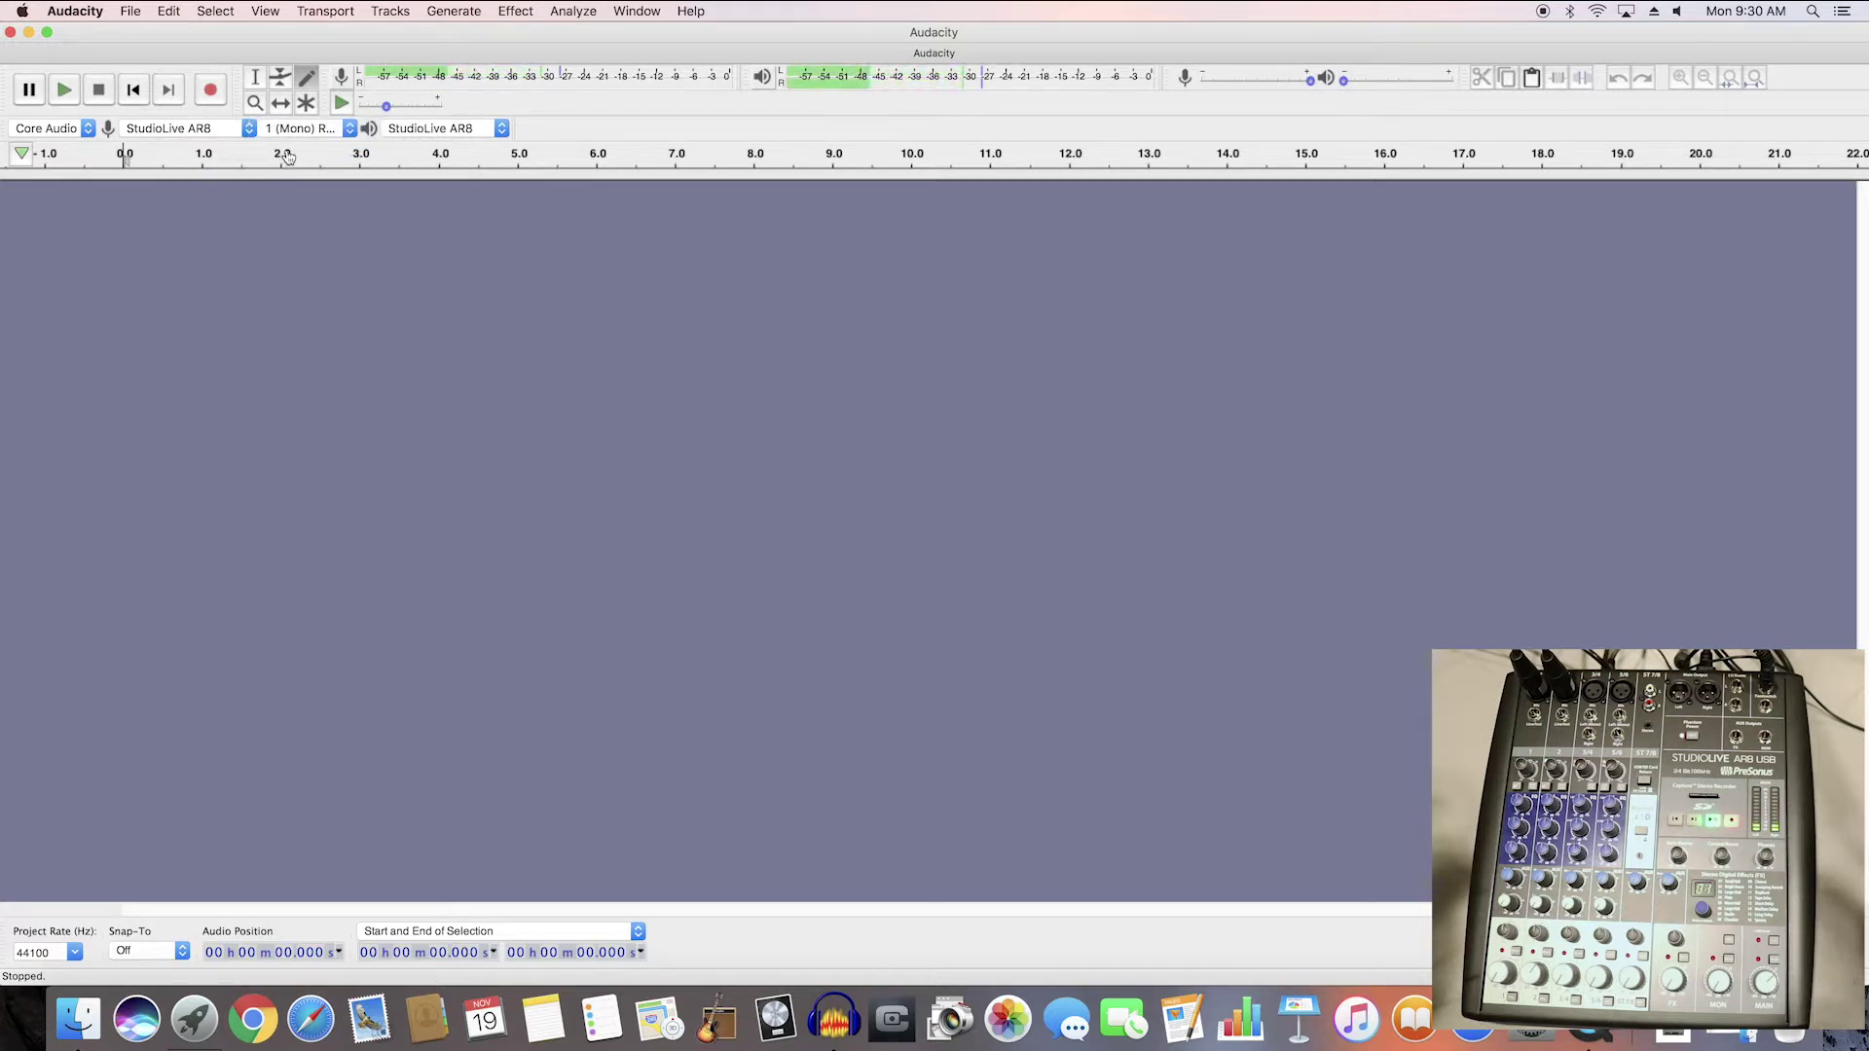
{"action": "left_click", "coordinate": [401, 130]}
{"action": "left_click", "coordinate": [477, 128]}
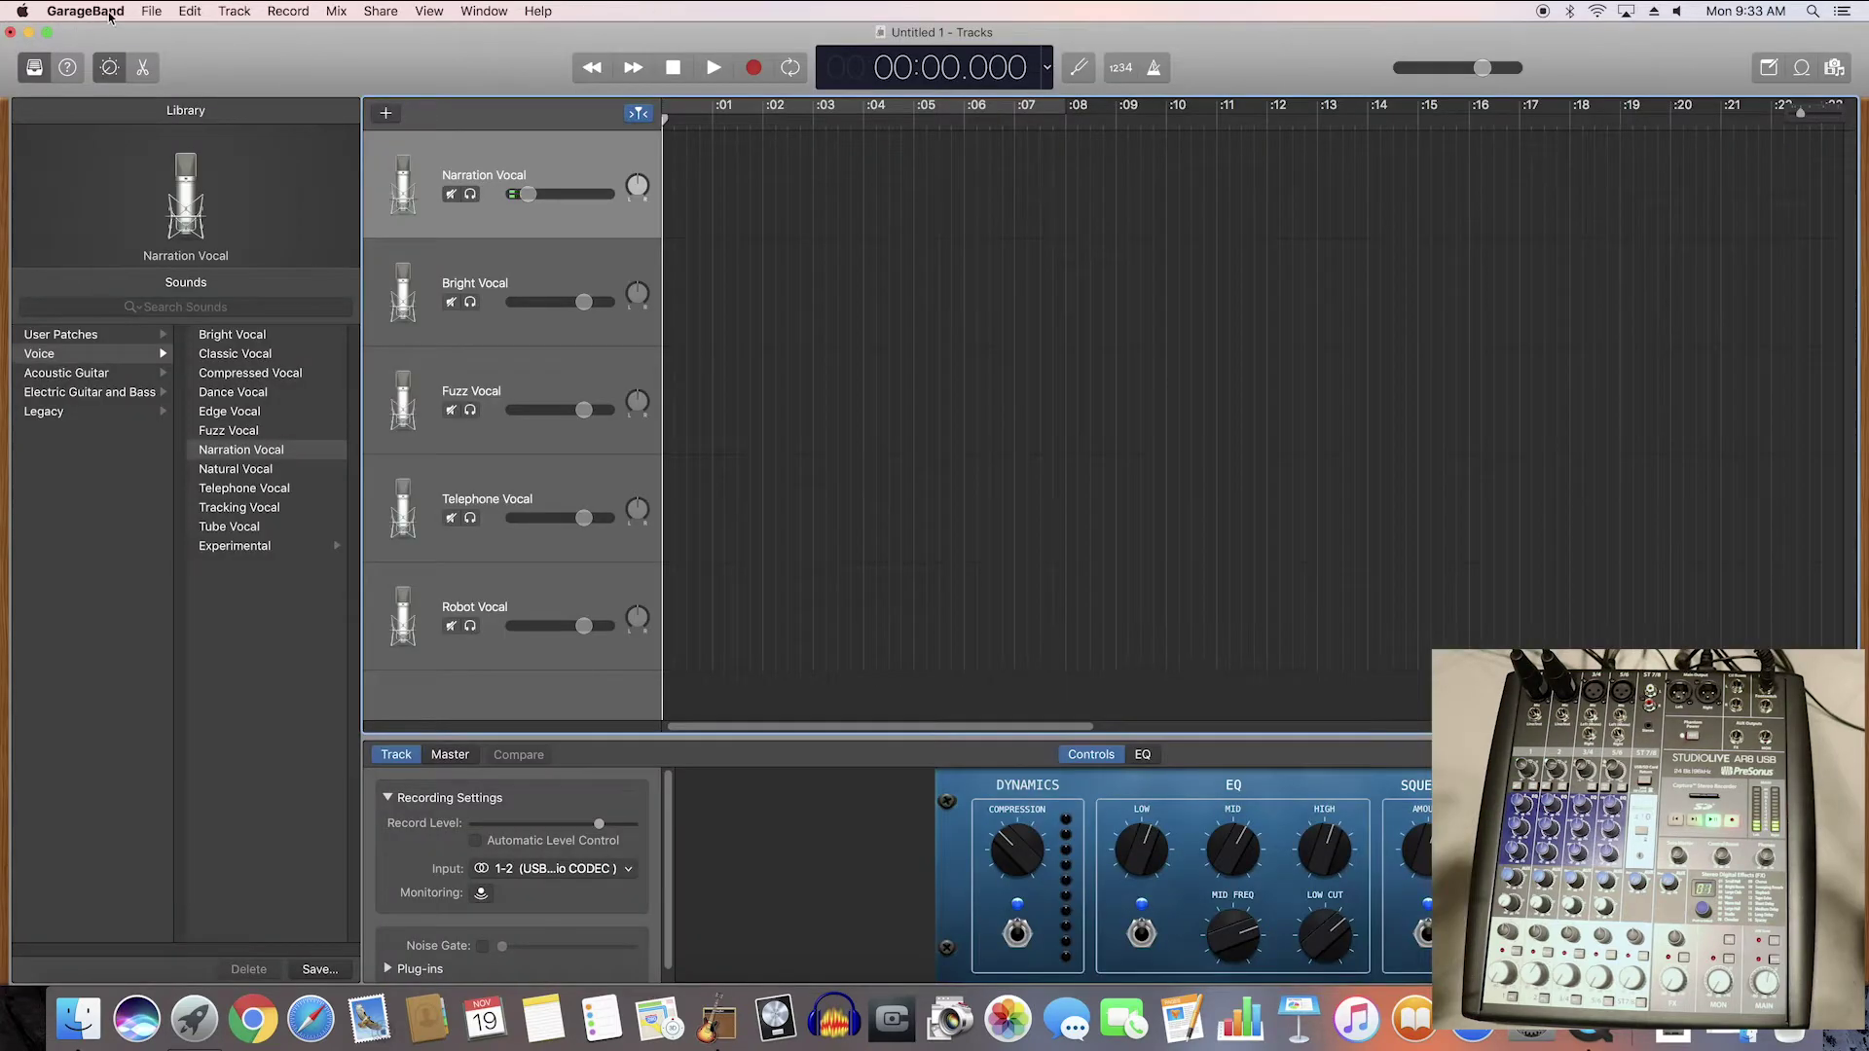
Set GarageBand's Audio/MIDI input device to StudioLive AR8.
{"action": "left_click", "coordinate": [85, 11]}
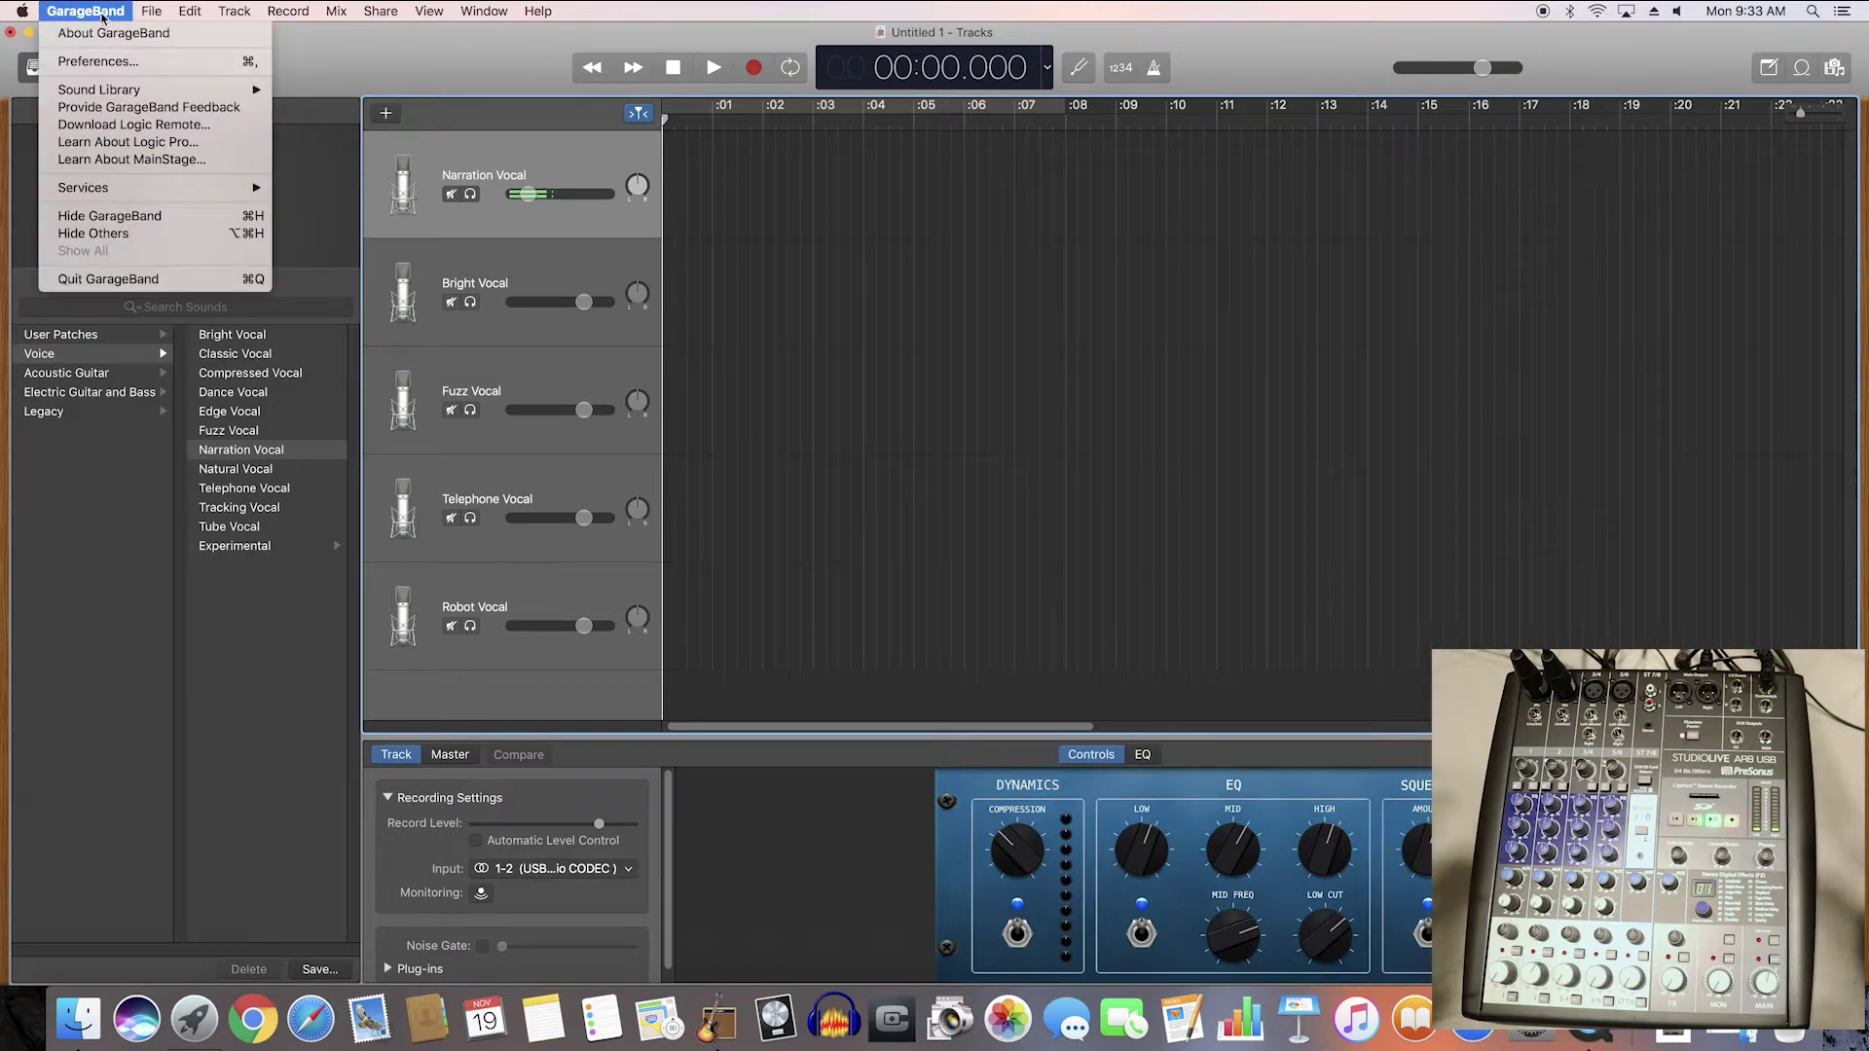
{"action": "left_click", "coordinate": [95, 64]}
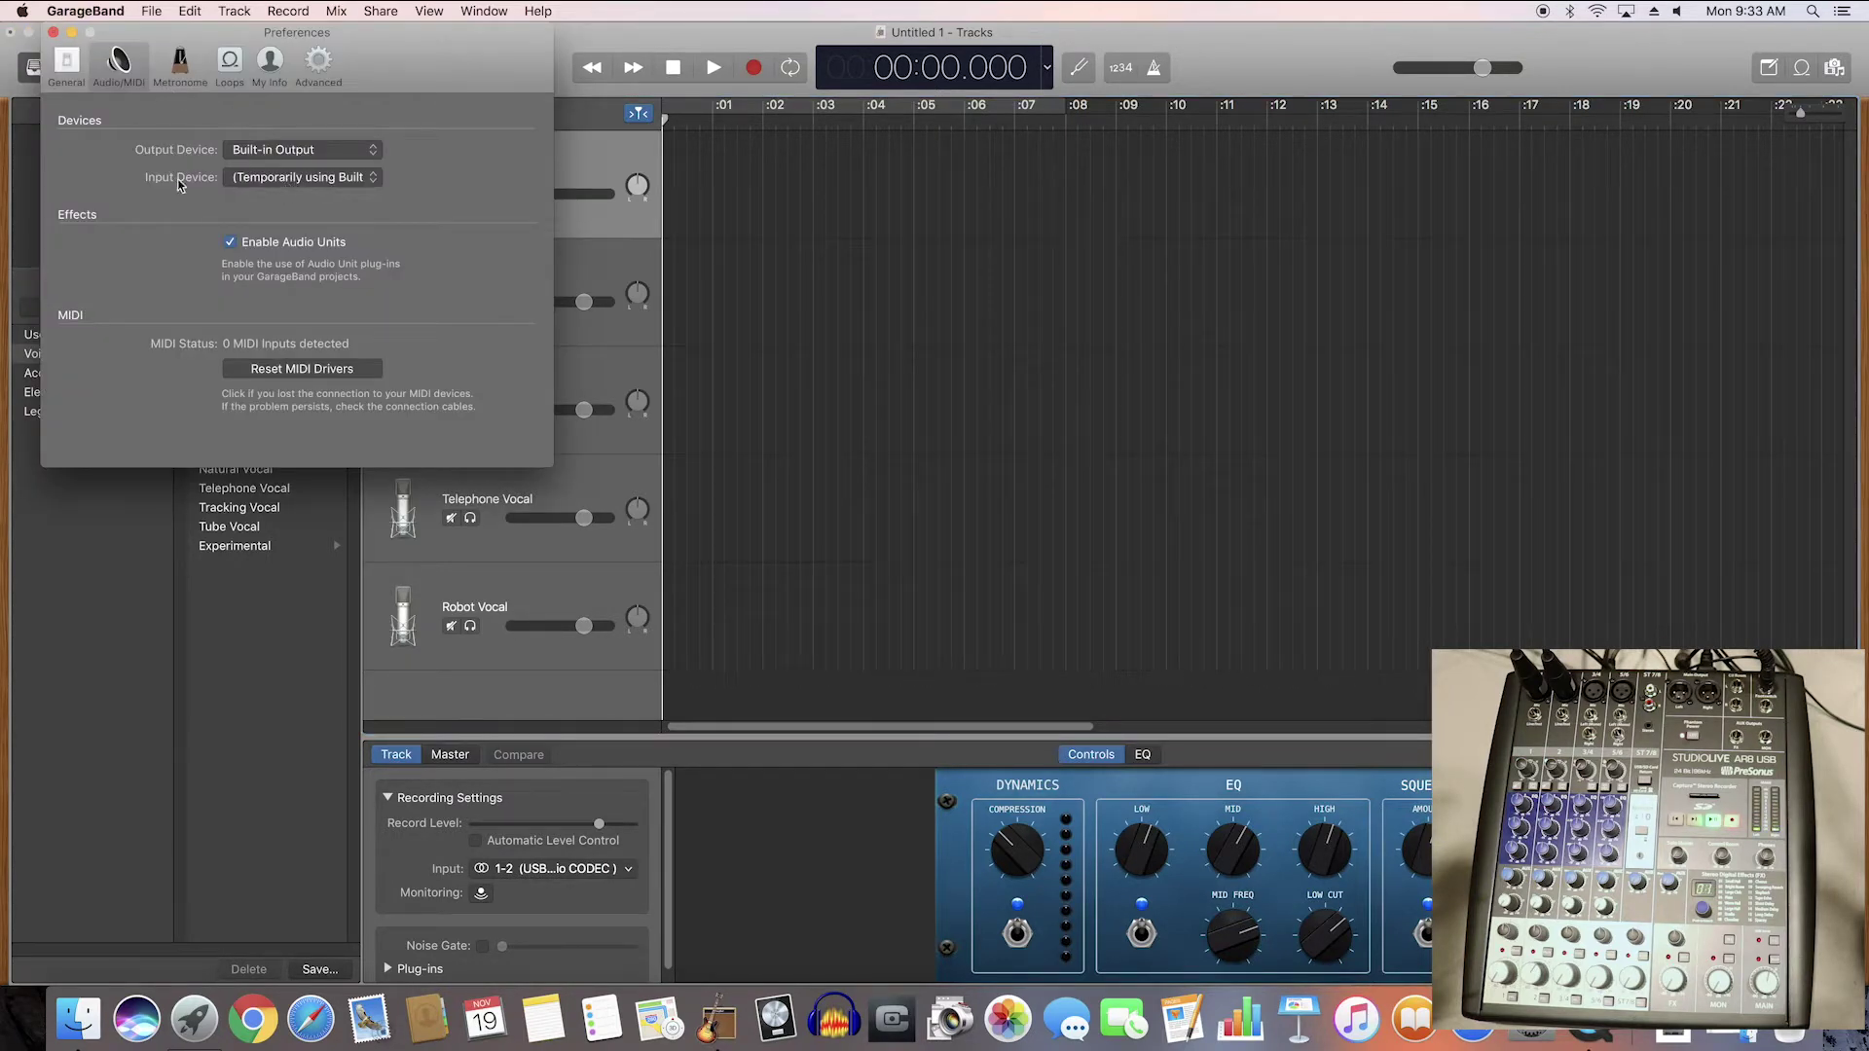
{"action": "left_click", "coordinate": [253, 183]}
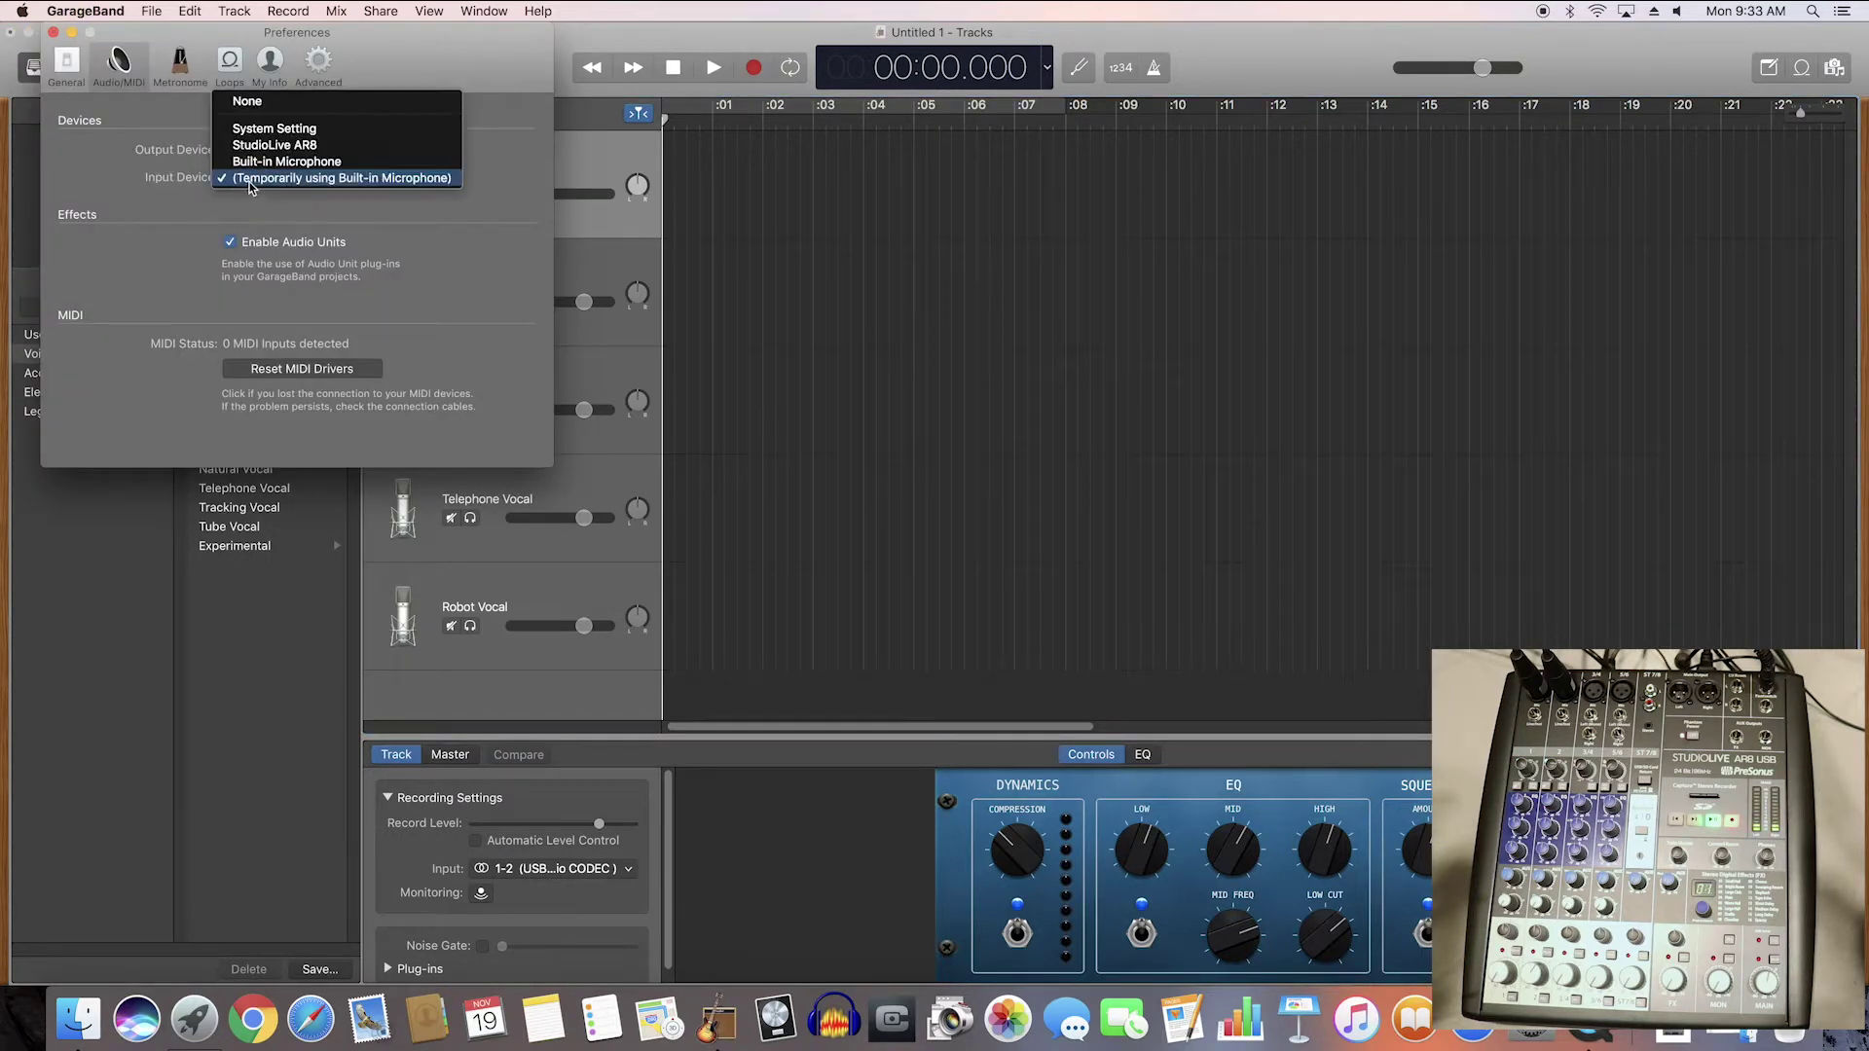
{"action": "left_click", "coordinate": [333, 146]}
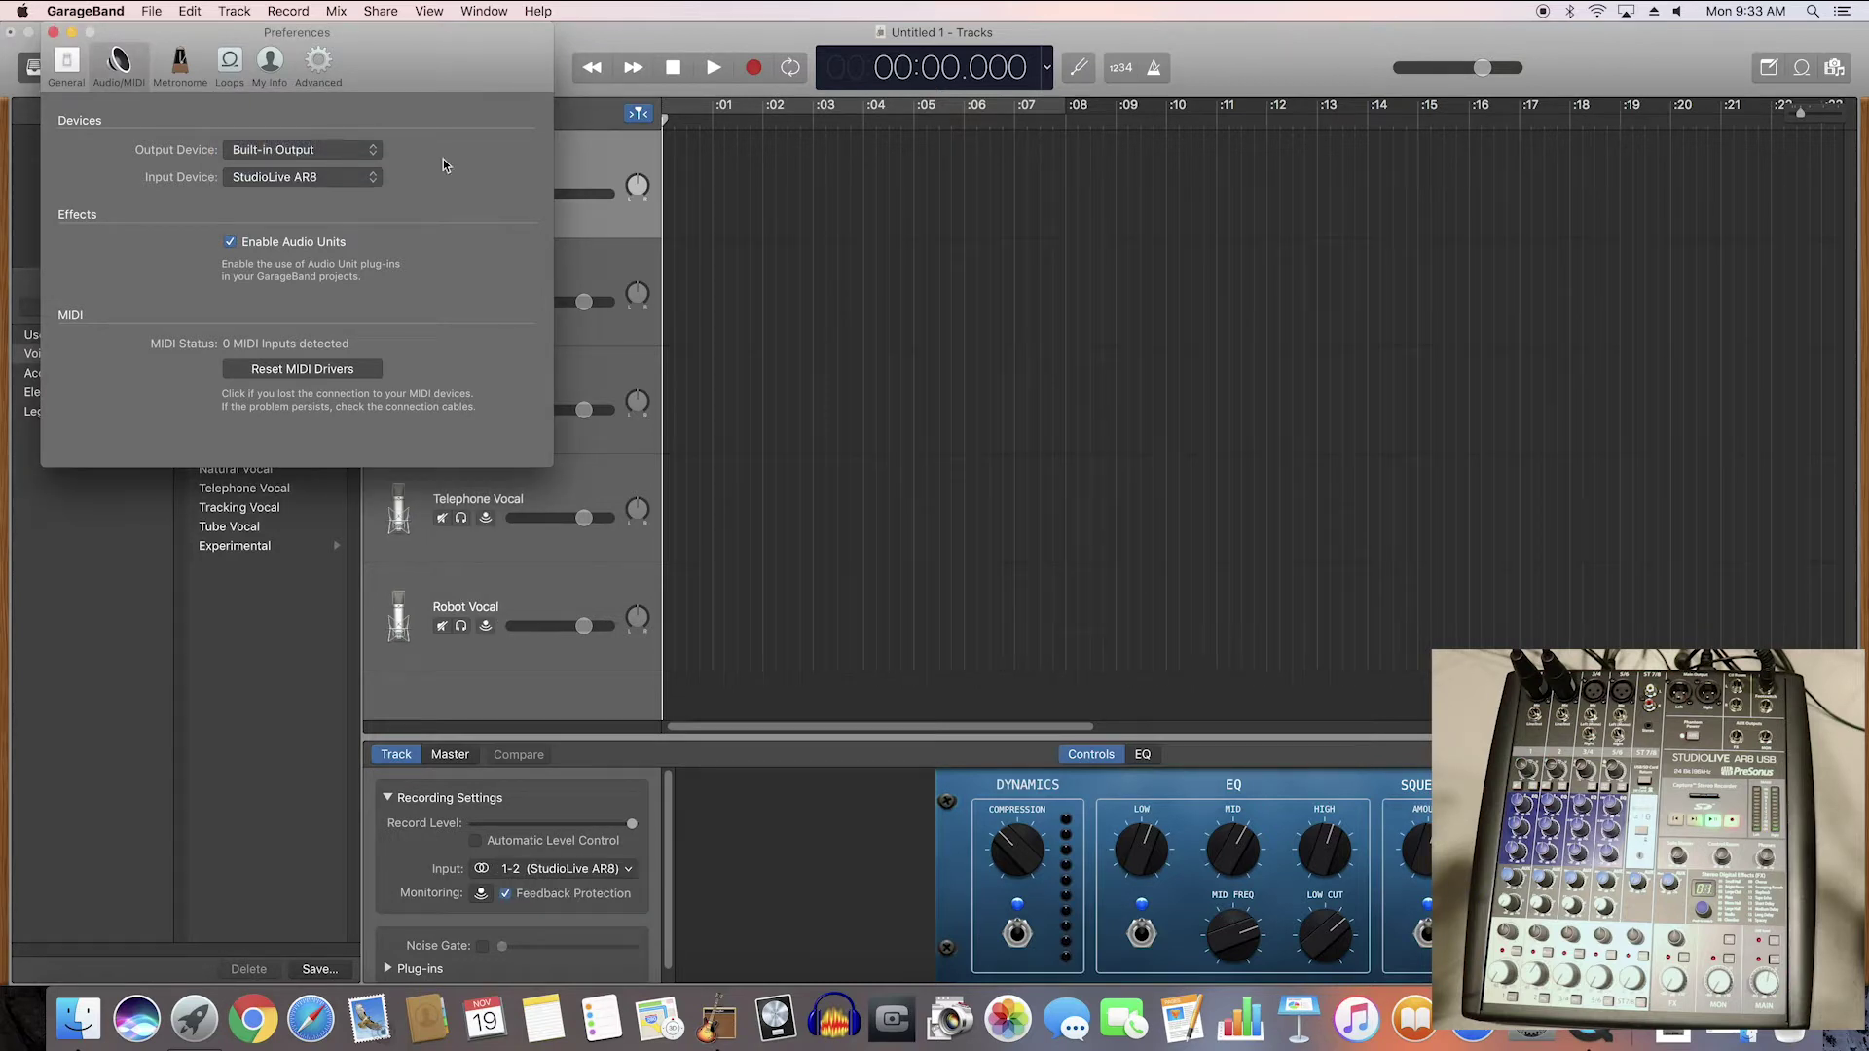
{"action": "left_click", "coordinate": [54, 34]}
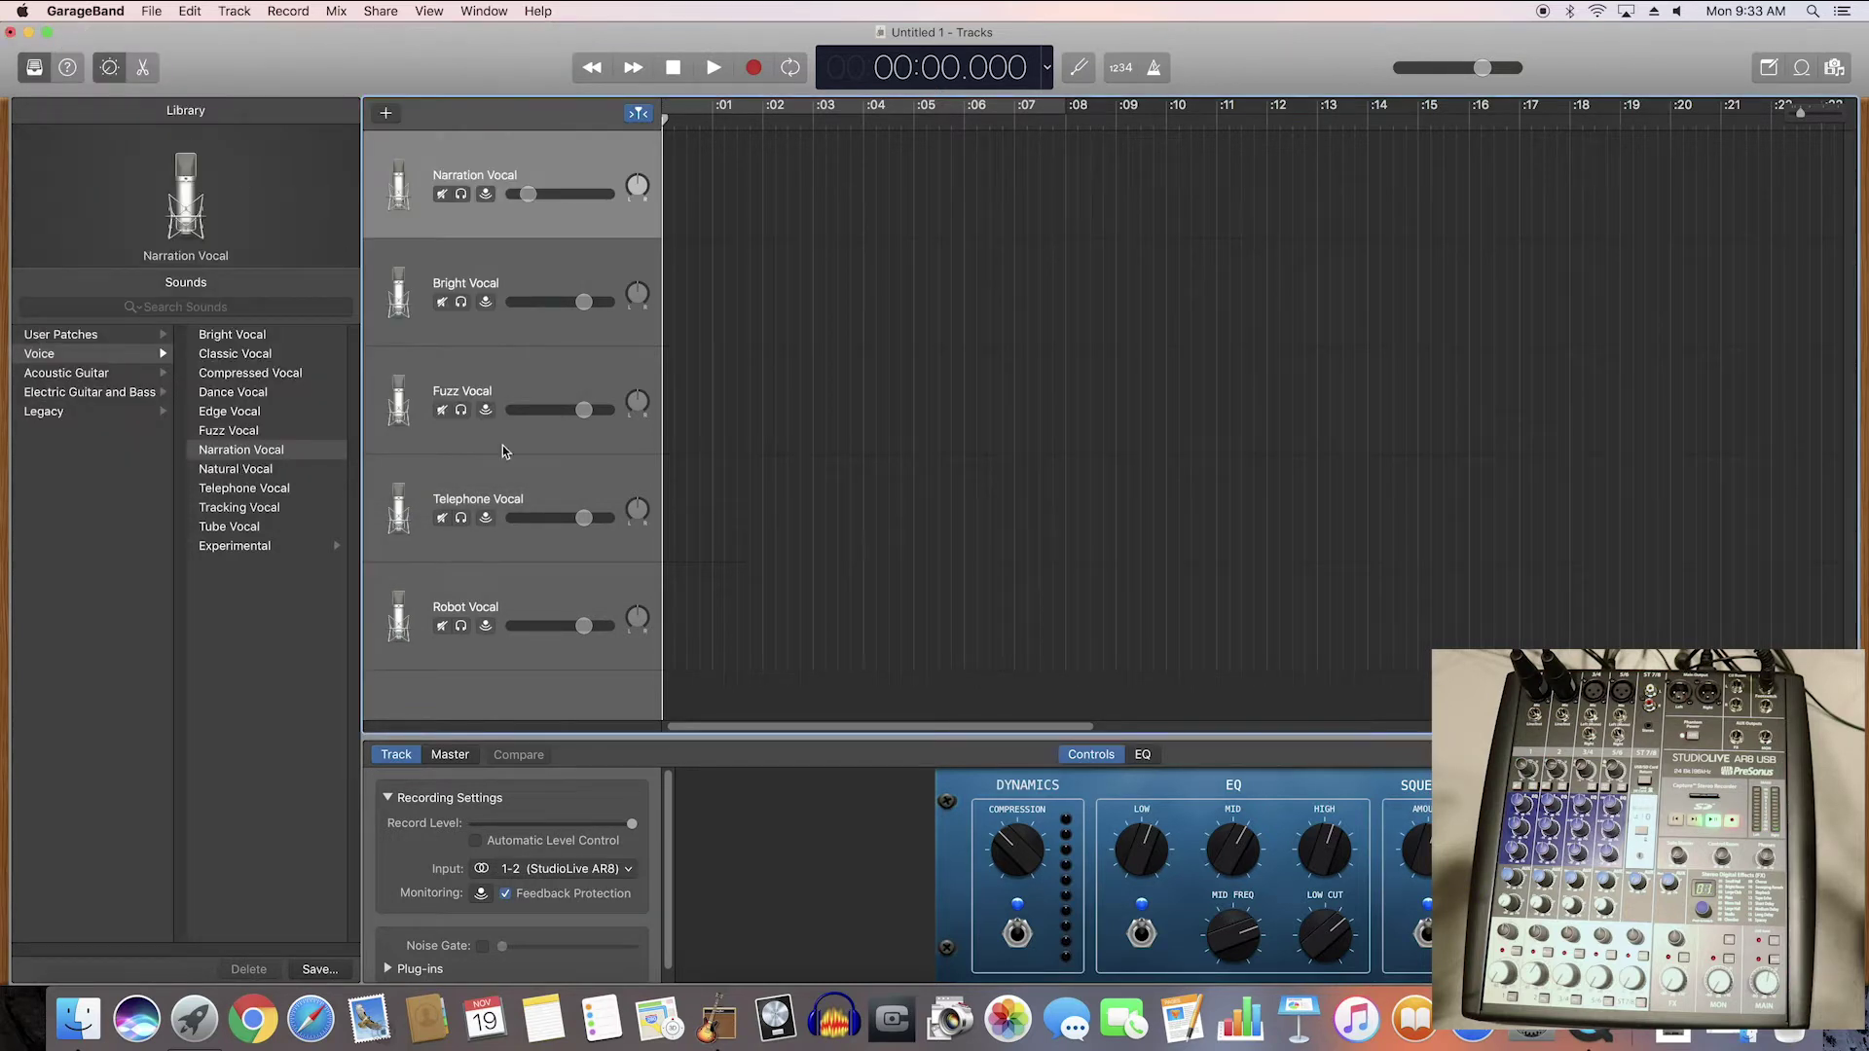
Browse the Narration Vocal track's input channels, currently 1-2 (StudioLive AR8).
{"action": "left_click", "coordinate": [638, 866]}
{"action": "scroll", "coordinate": [584, 890], "scroll_direction": "down", "scroll_amount": 3}
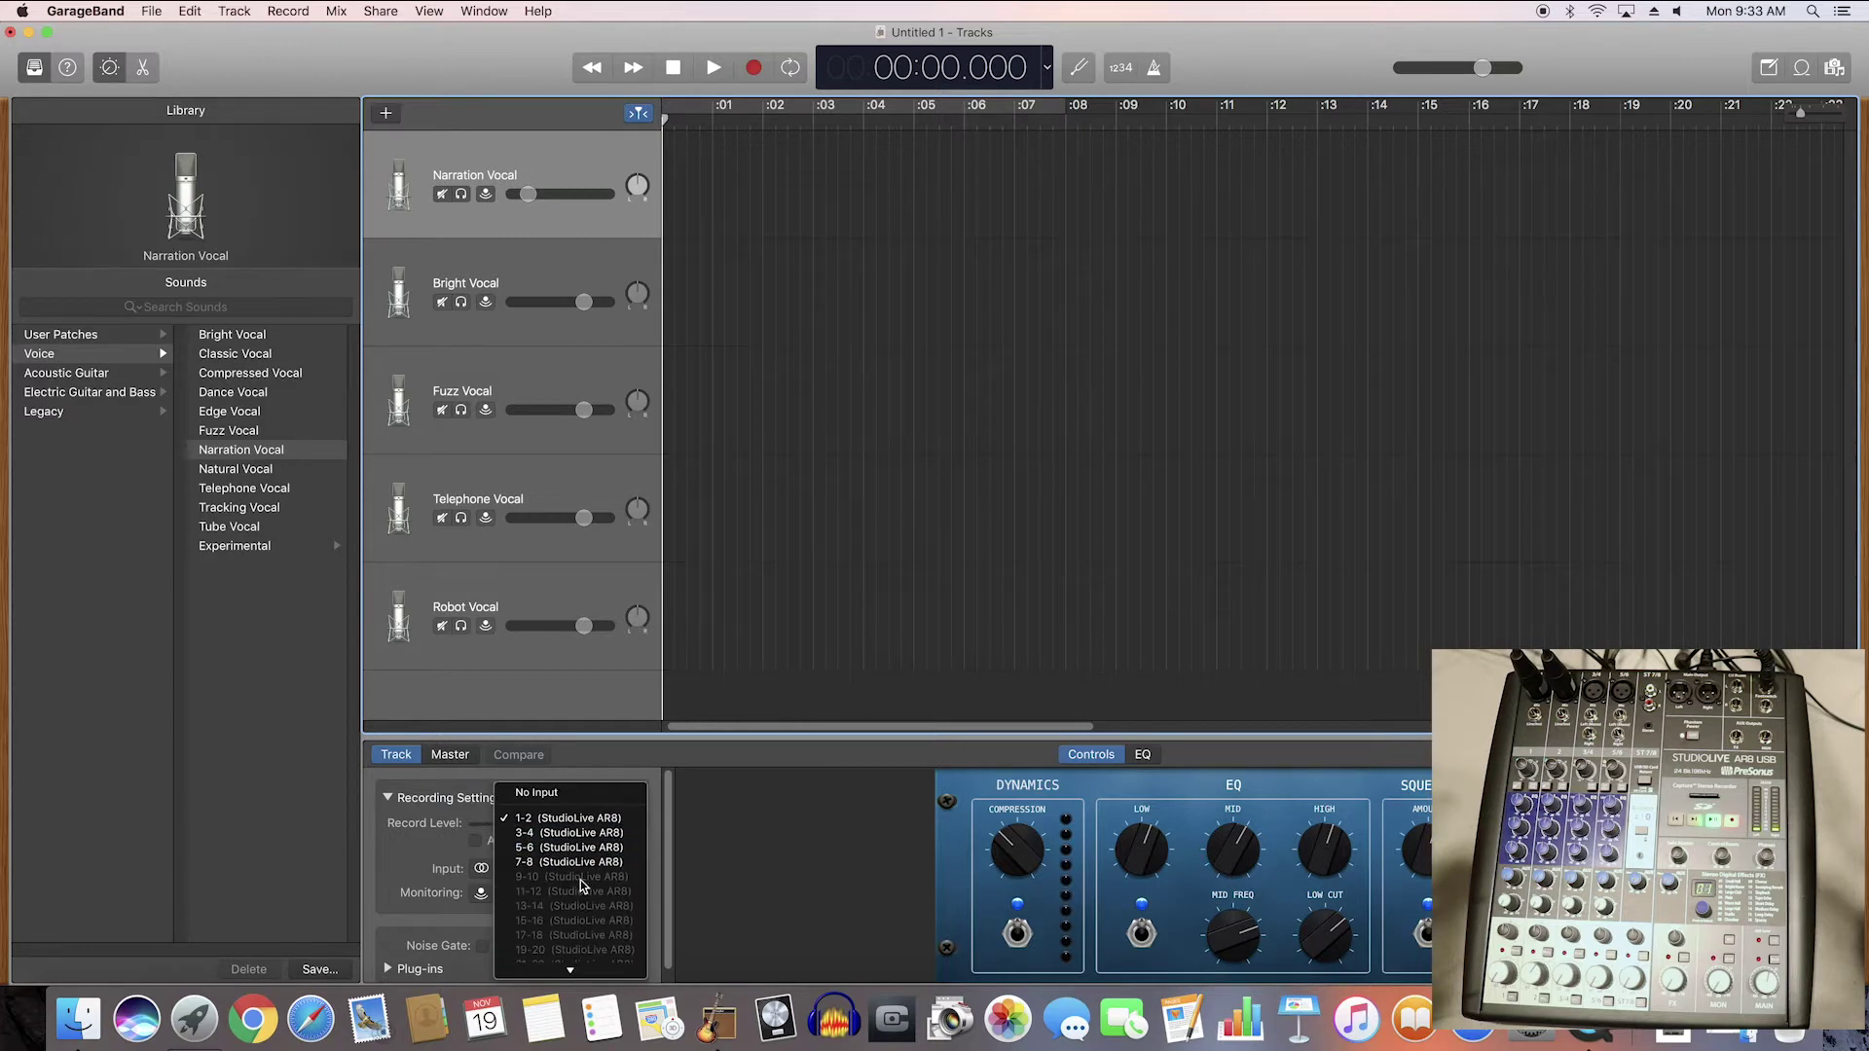
{"action": "key", "text": "Escape"}
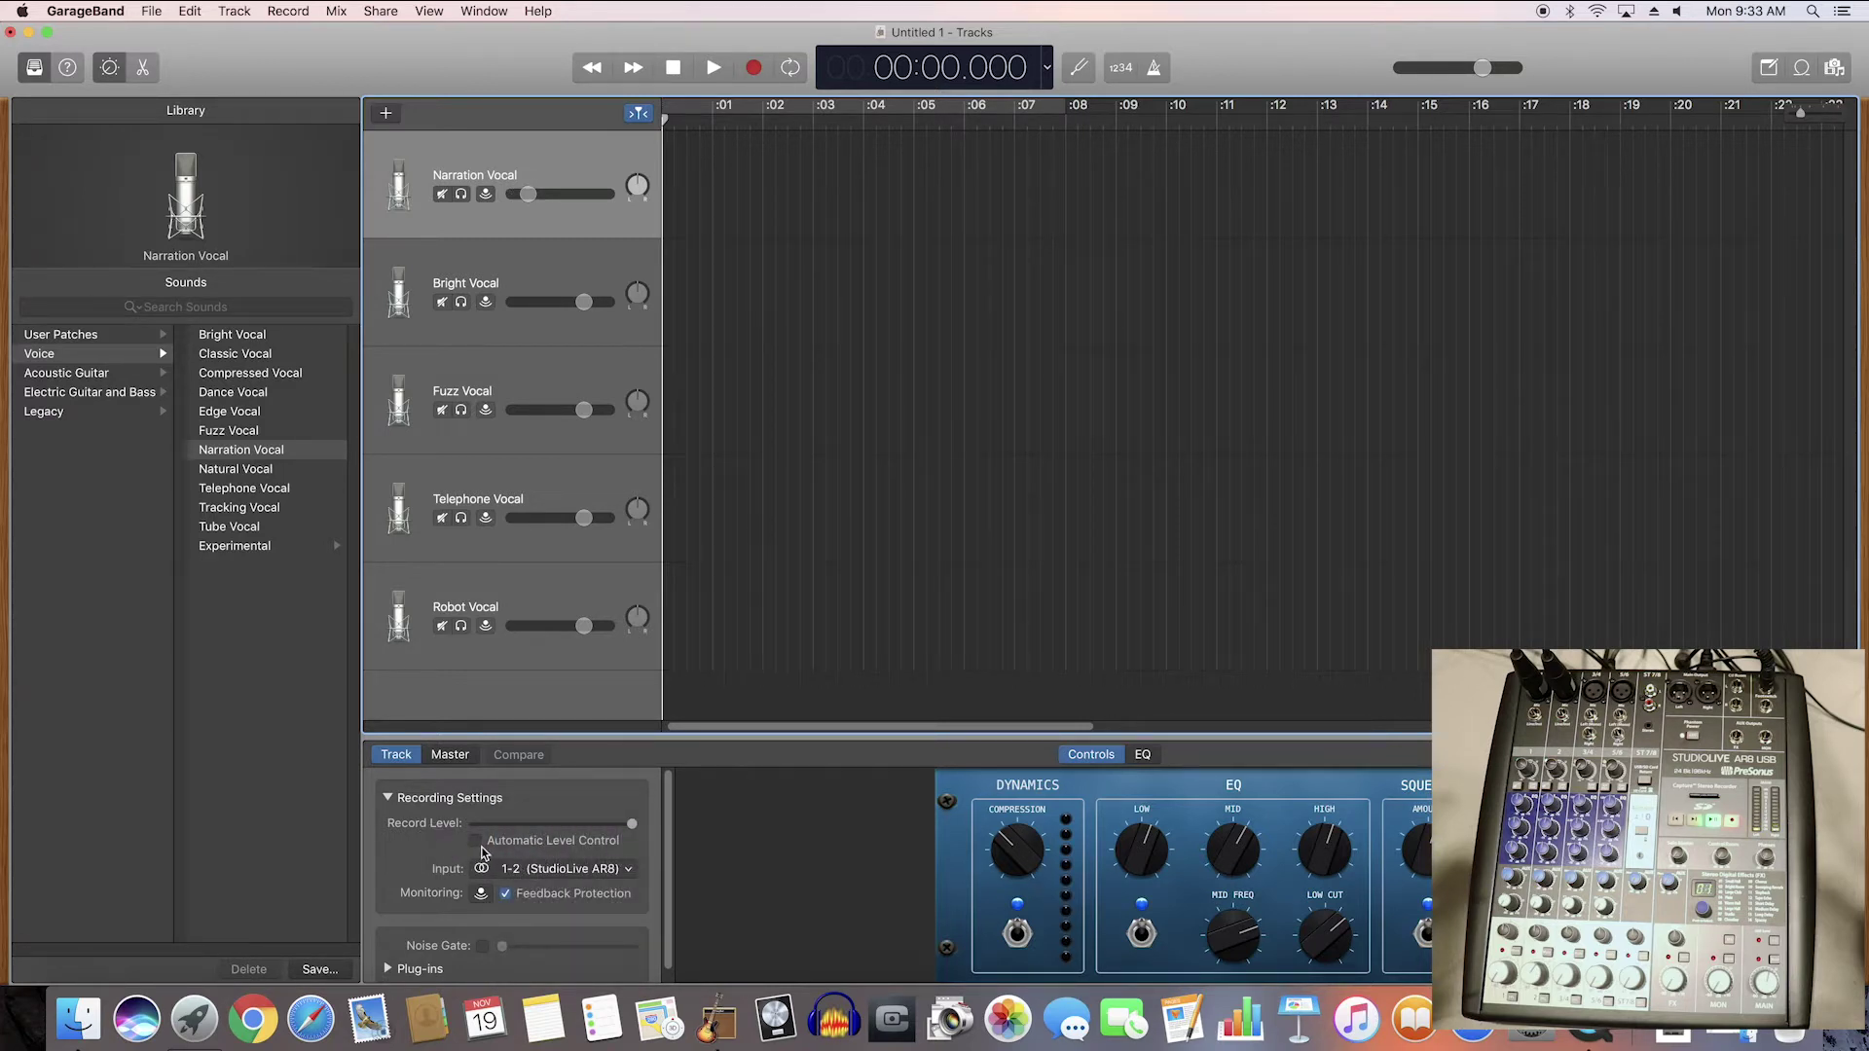
{"action": "left_click", "coordinate": [588, 874]}
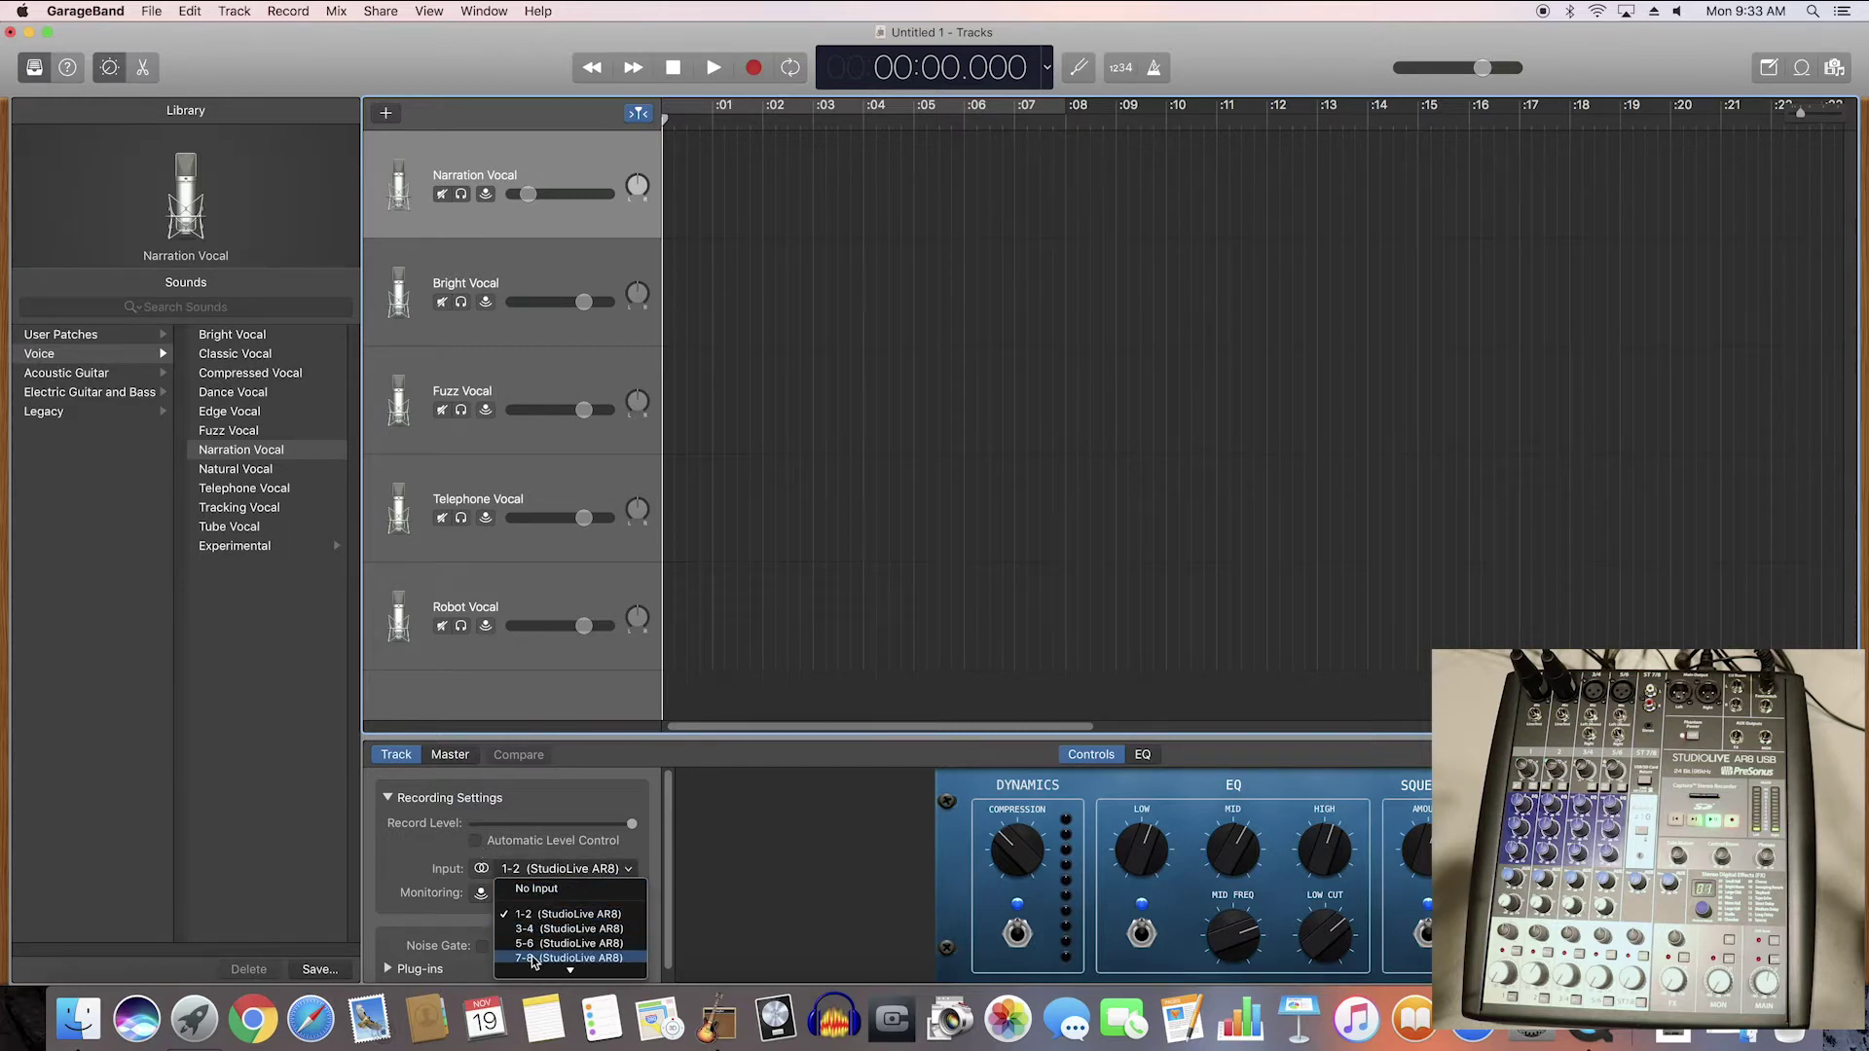
Switch Narration Vocal to mono input 2 (StudioLive AR8) and raise its volume.
{"action": "left_click", "coordinate": [484, 874]}
{"action": "left_click", "coordinate": [482, 872]}
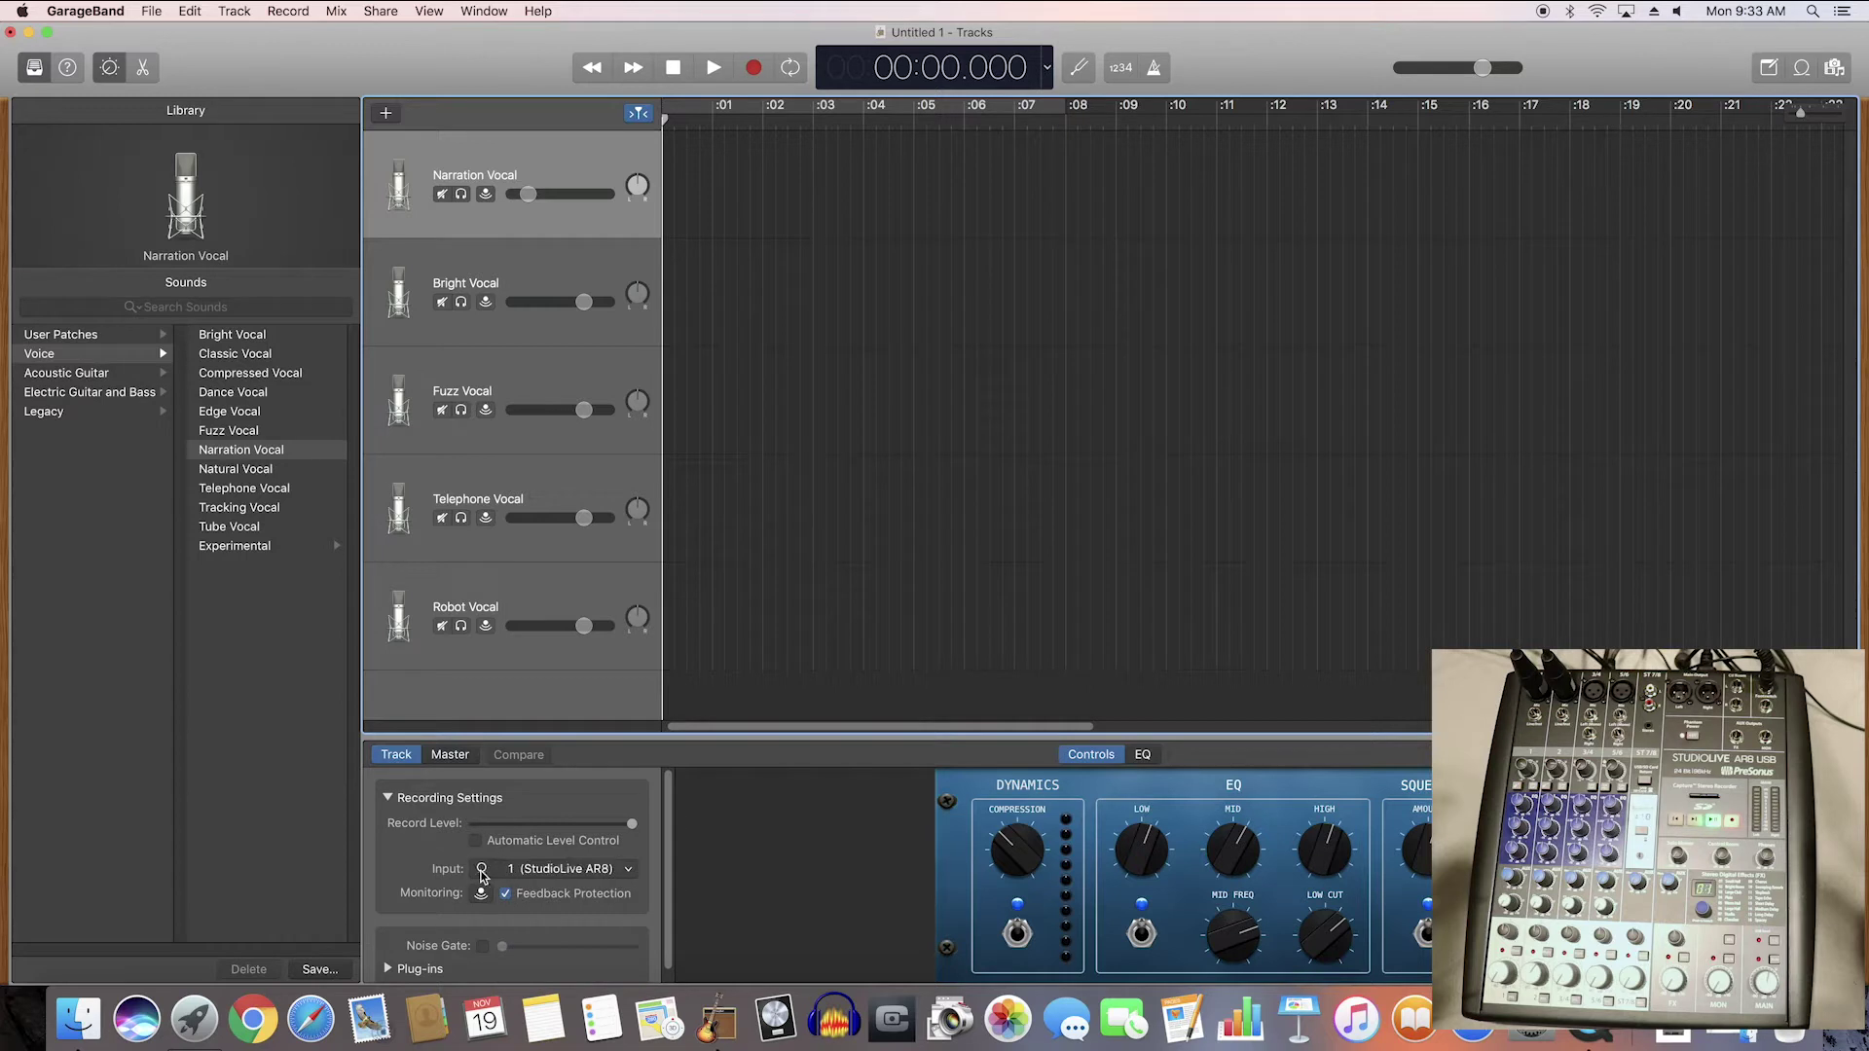
{"action": "left_click", "coordinate": [628, 877]}
{"action": "left_click", "coordinate": [576, 930]}
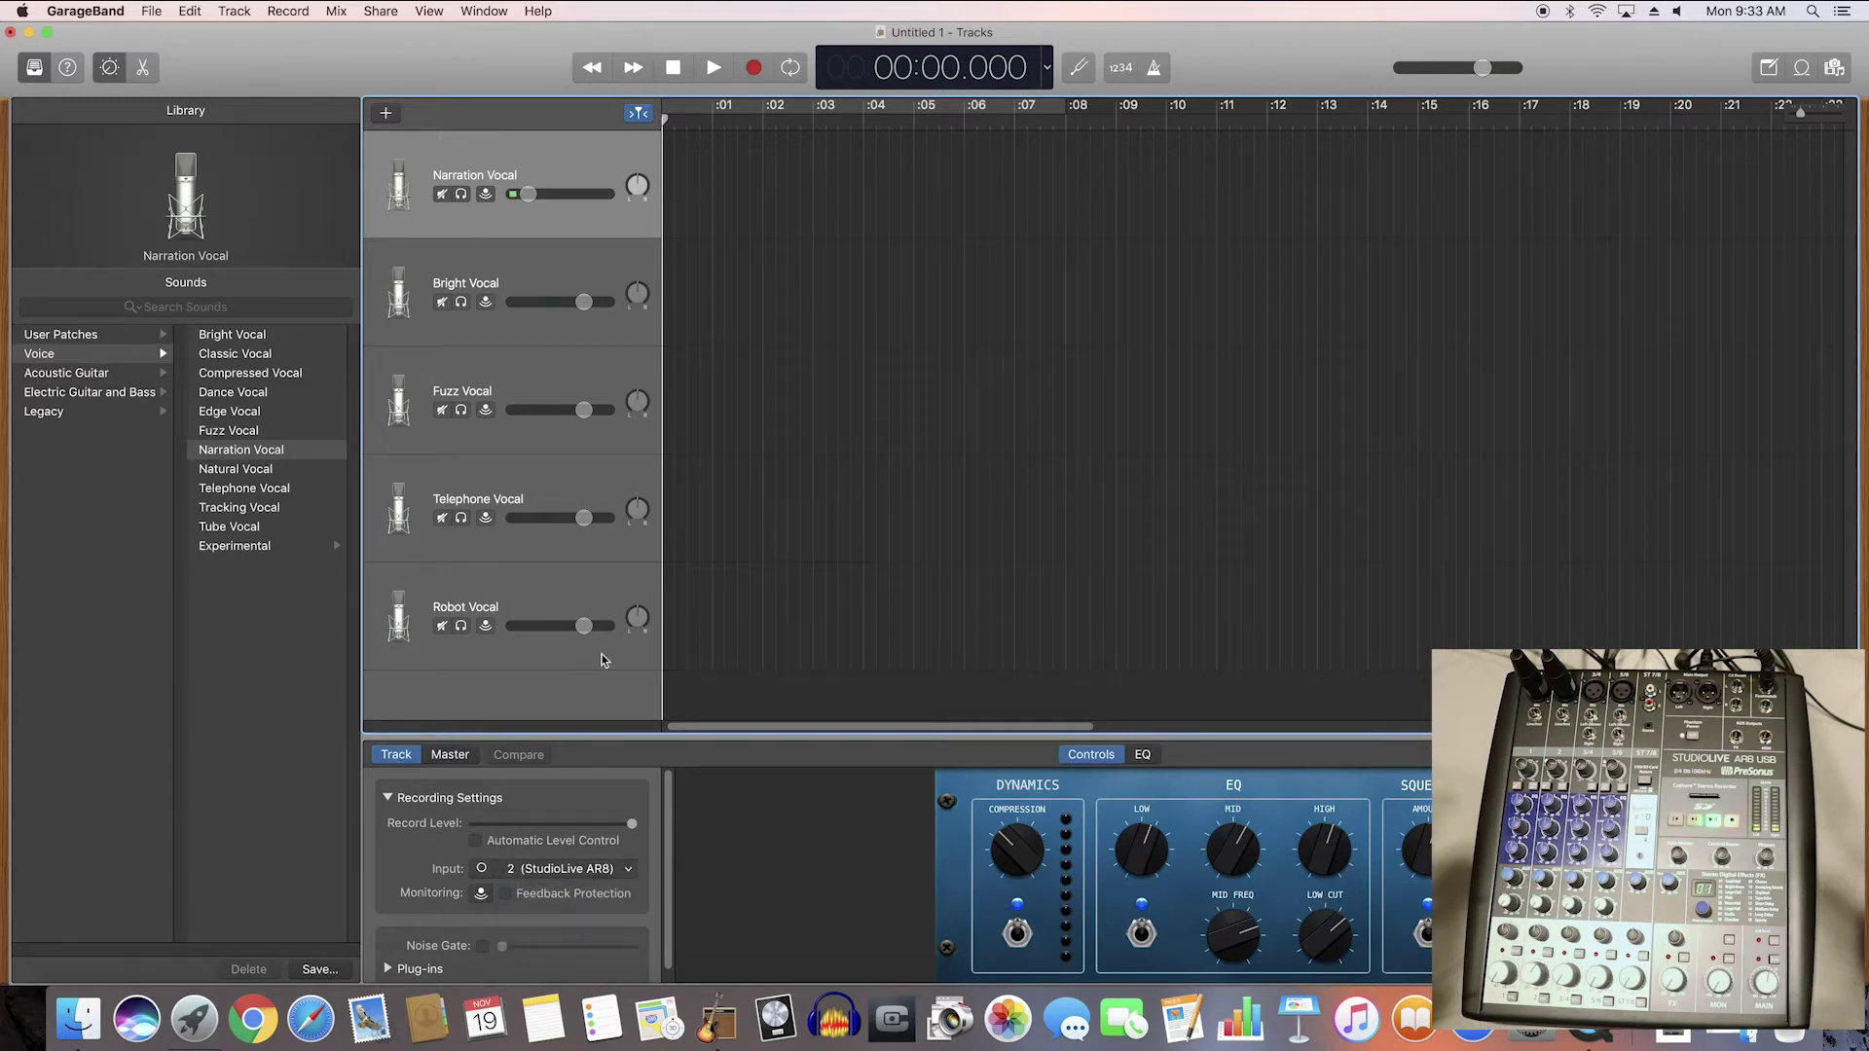
{"action": "left_click", "coordinate": [574, 256]}
{"action": "left_click", "coordinate": [559, 222]}
{"action": "left_click_drag", "start_coordinate": [527, 194], "coordinate": [575, 196]}
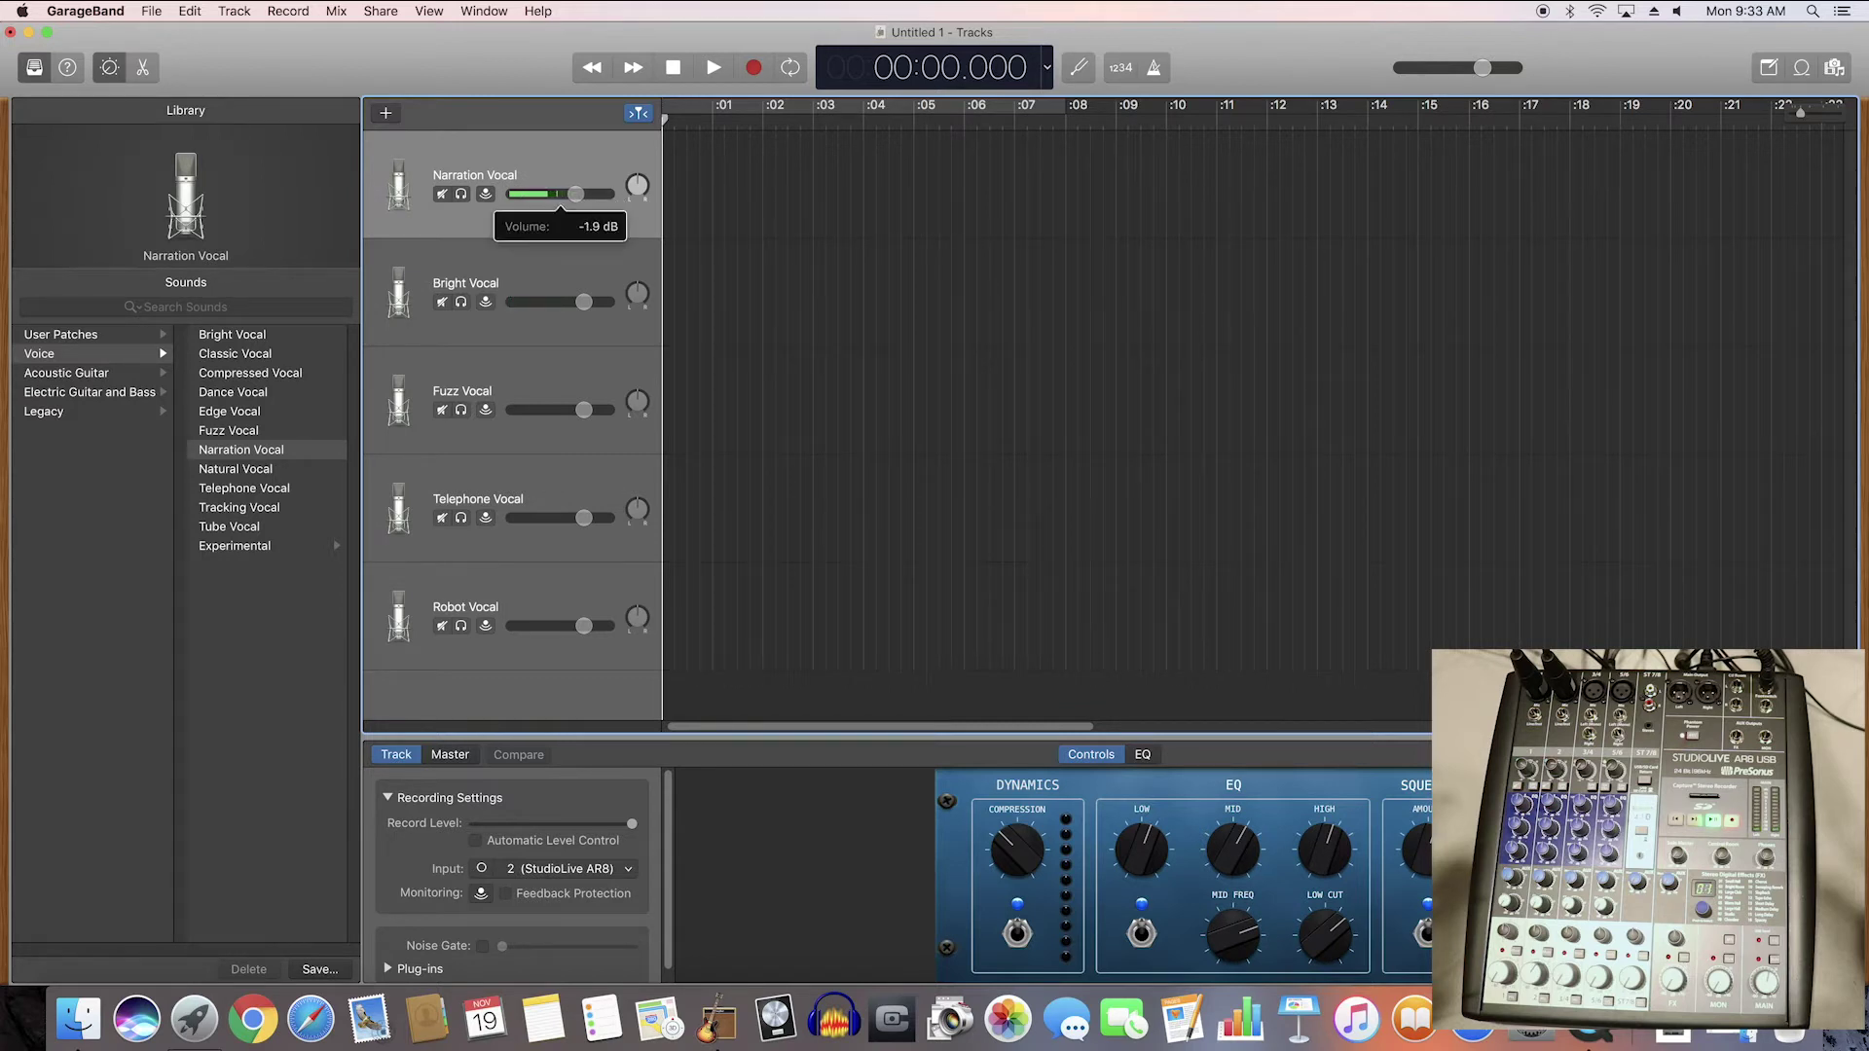
Try stereo input 7-8 and set Narration Vocal volume to about -0.8 dB.
{"action": "left_click", "coordinate": [626, 869]}
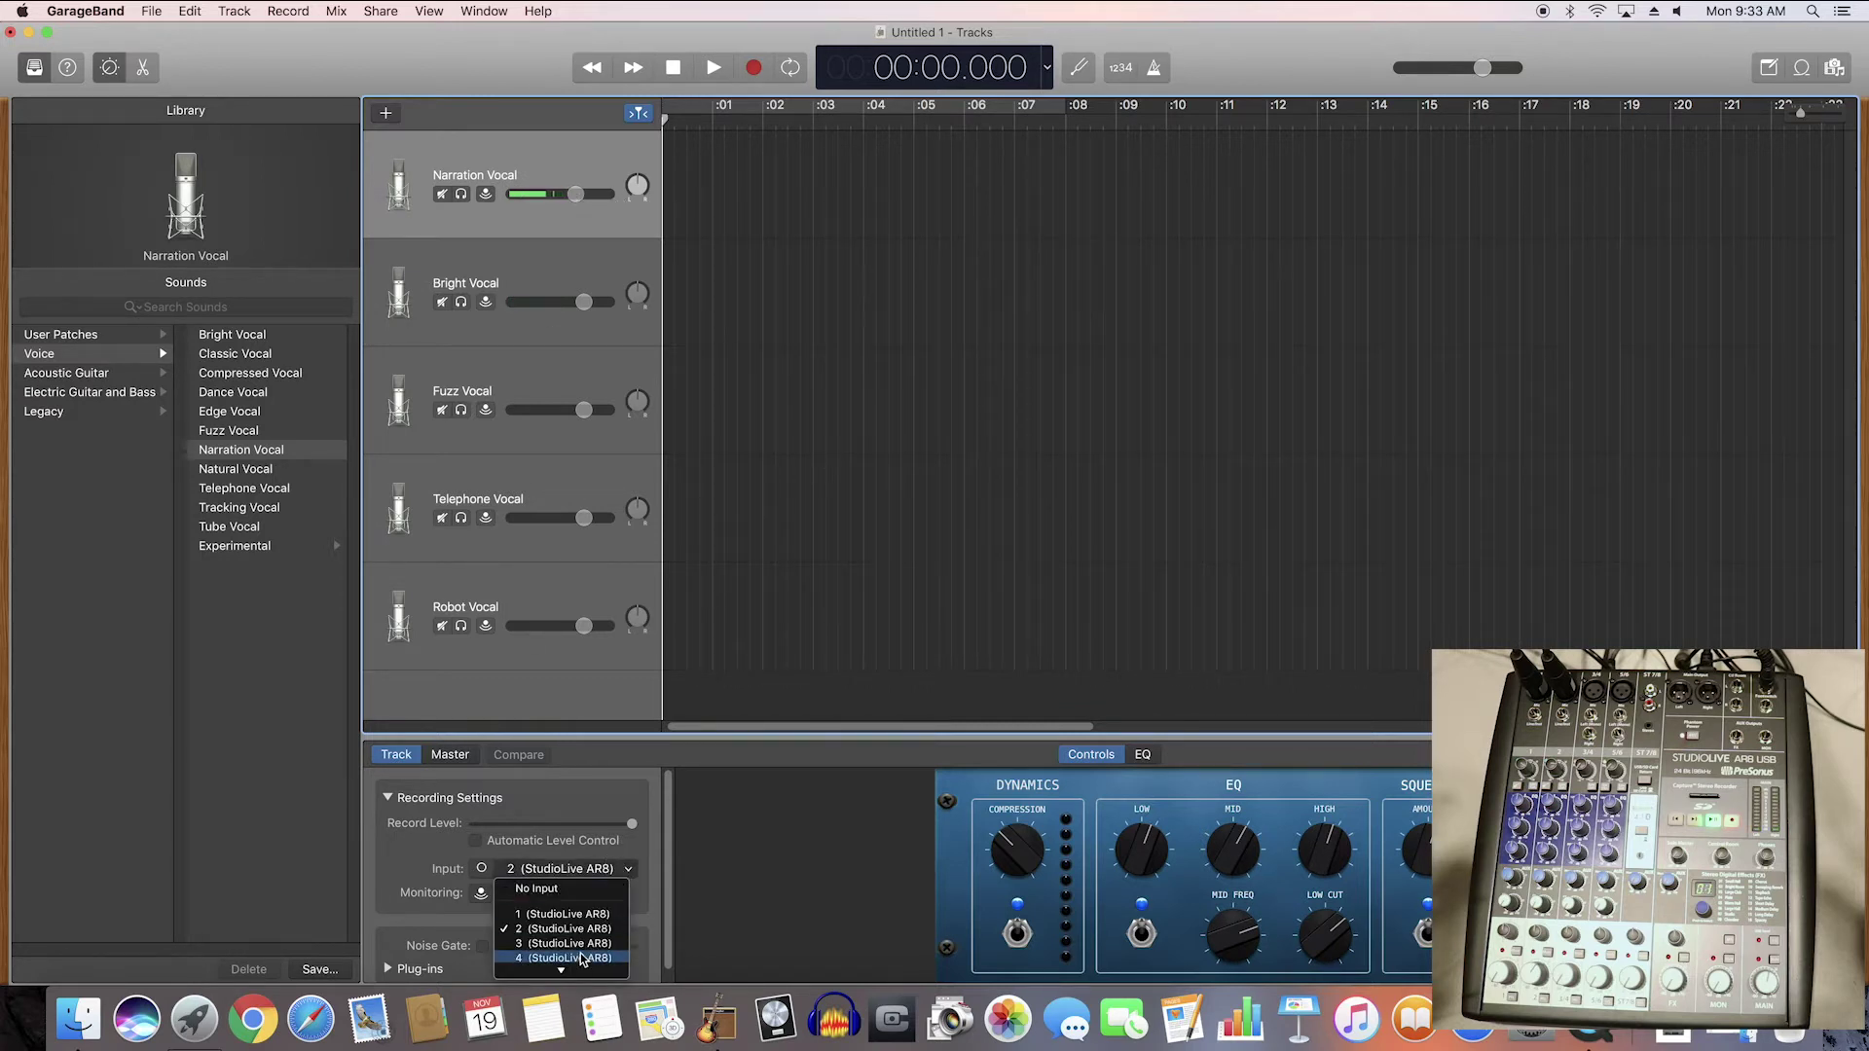
{"action": "mouse_move", "coordinate": [565, 967]}
{"action": "left_click", "coordinate": [559, 906]}
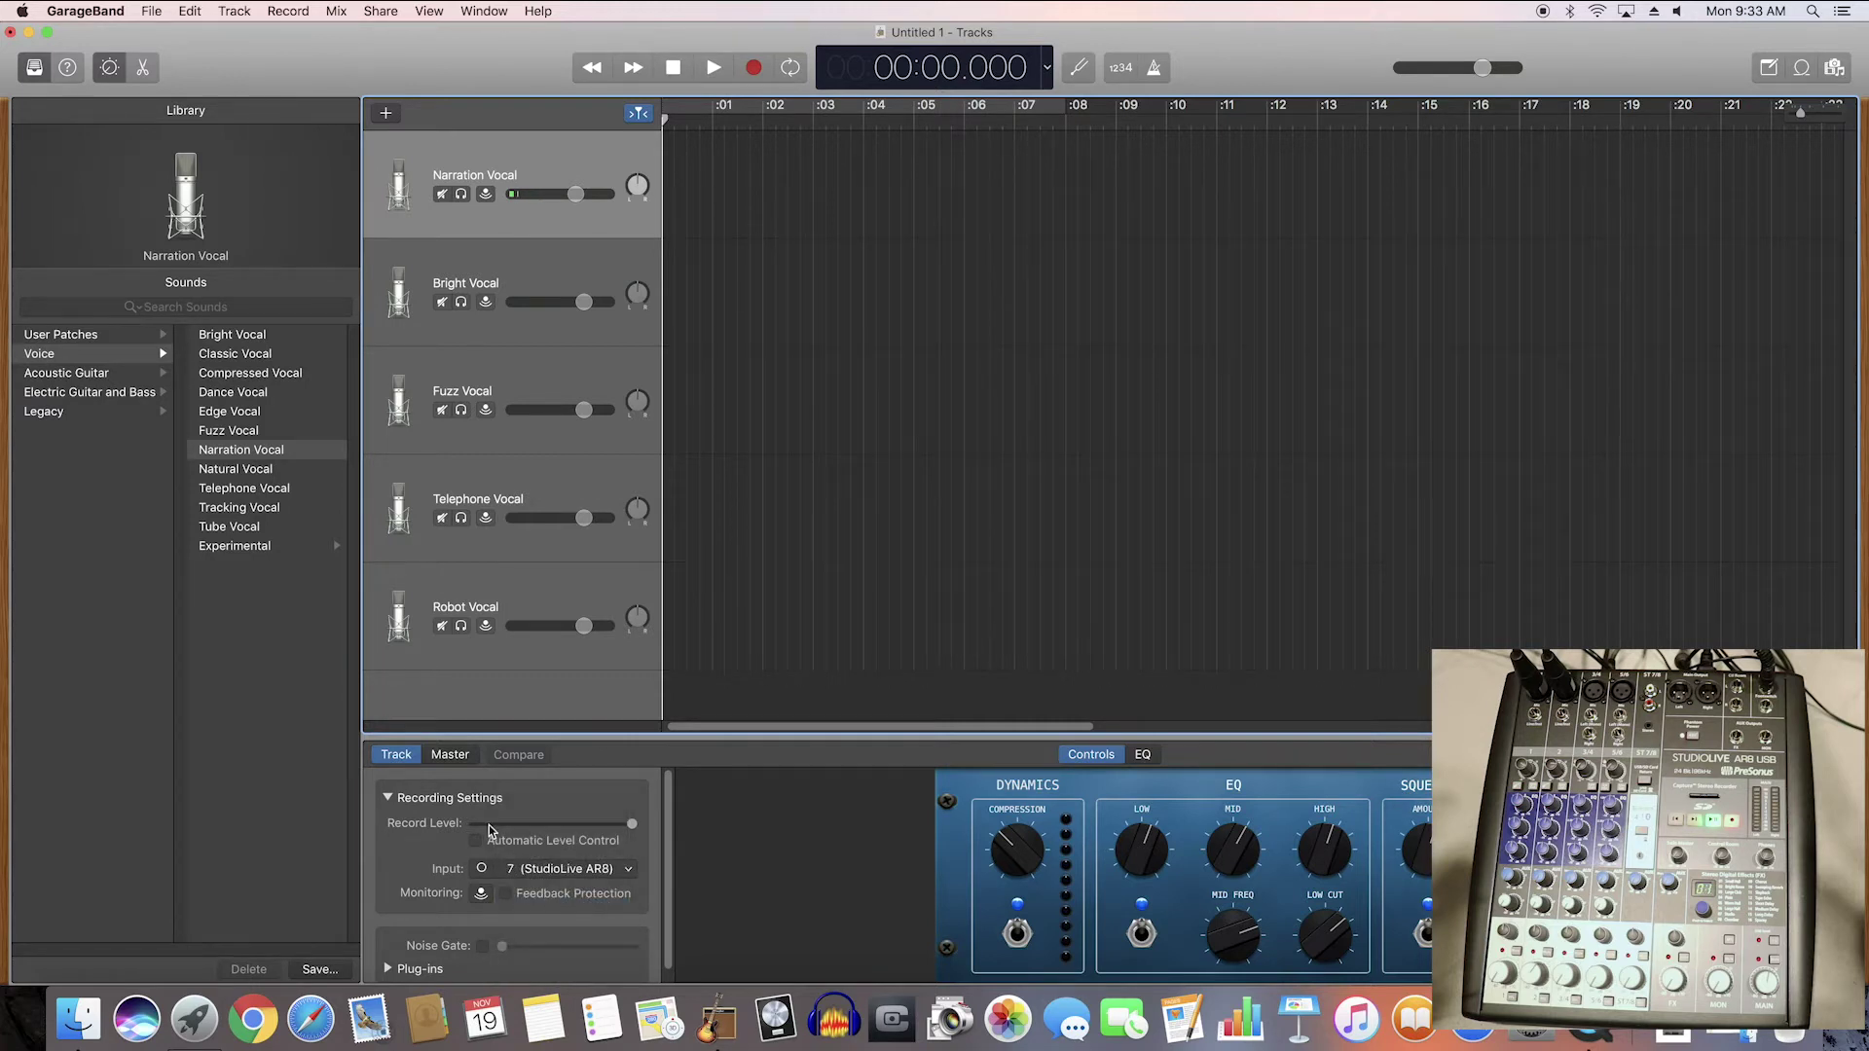
{"action": "left_click", "coordinate": [479, 870]}
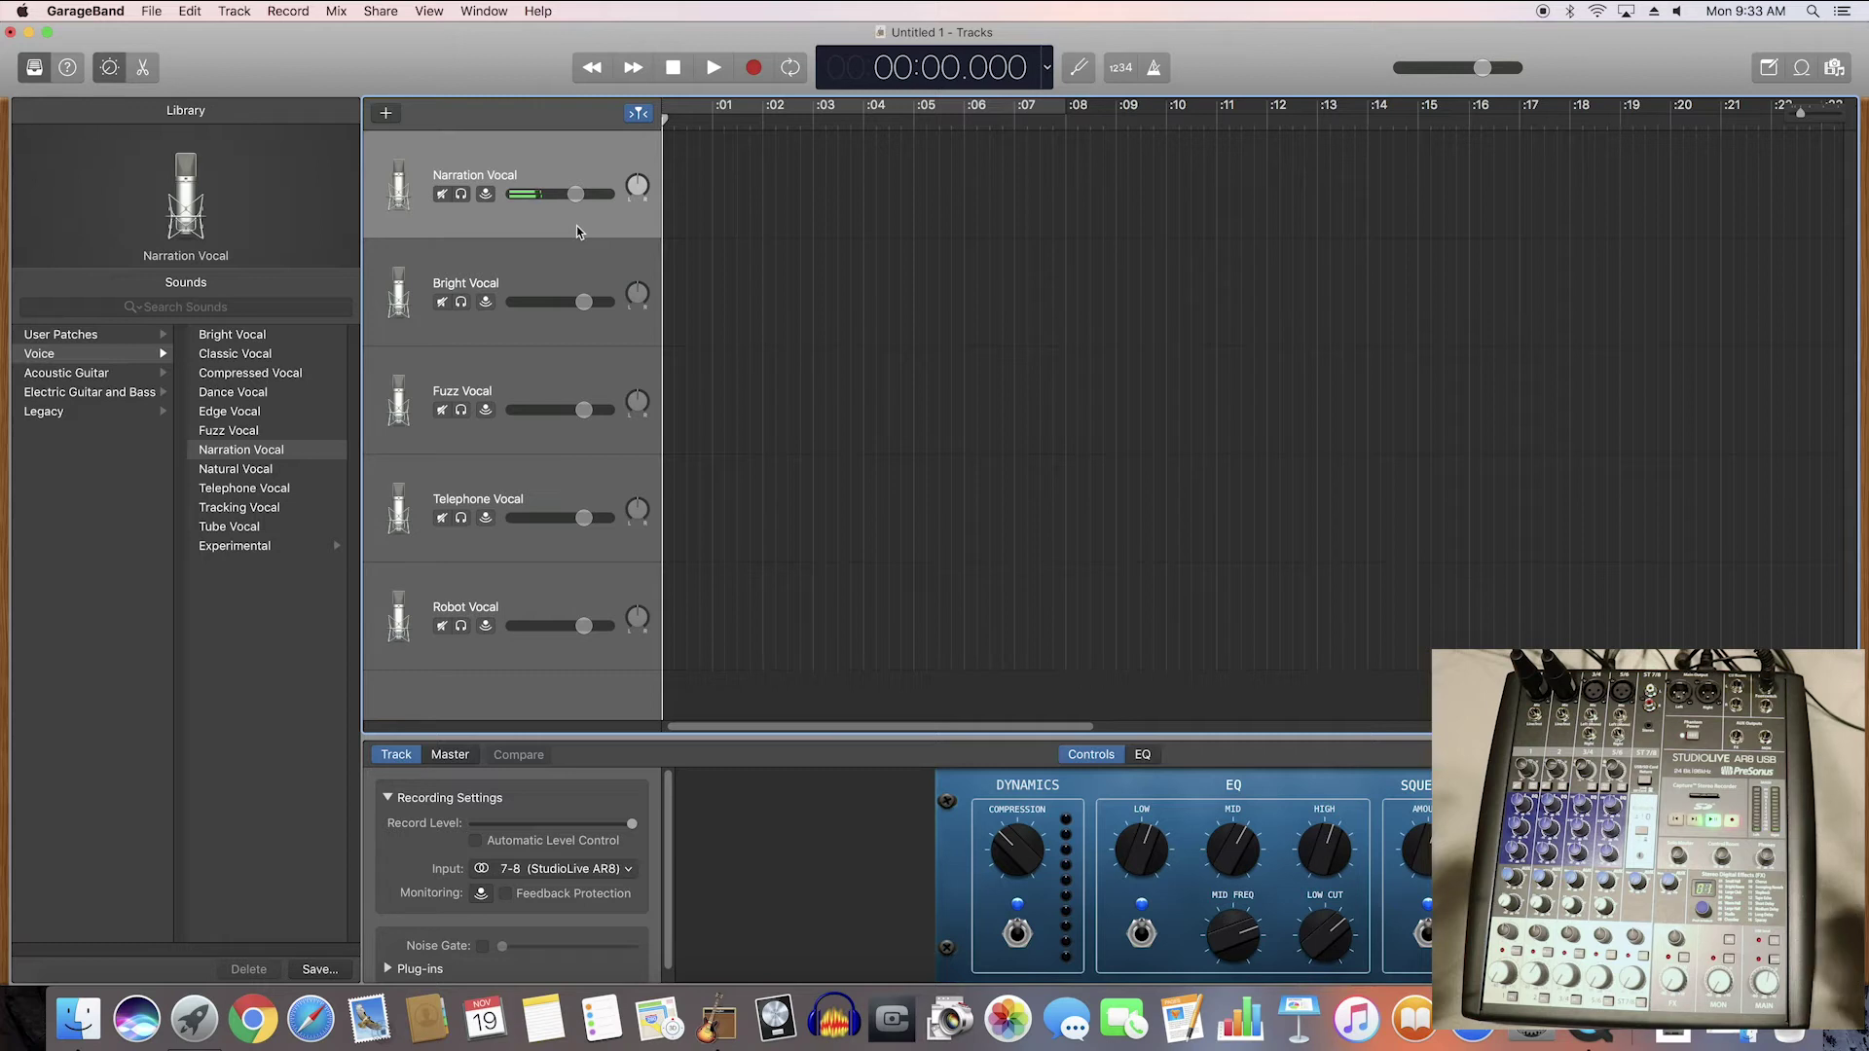
{"action": "left_click_drag", "start_coordinate": [575, 194], "coordinate": [573, 194]}
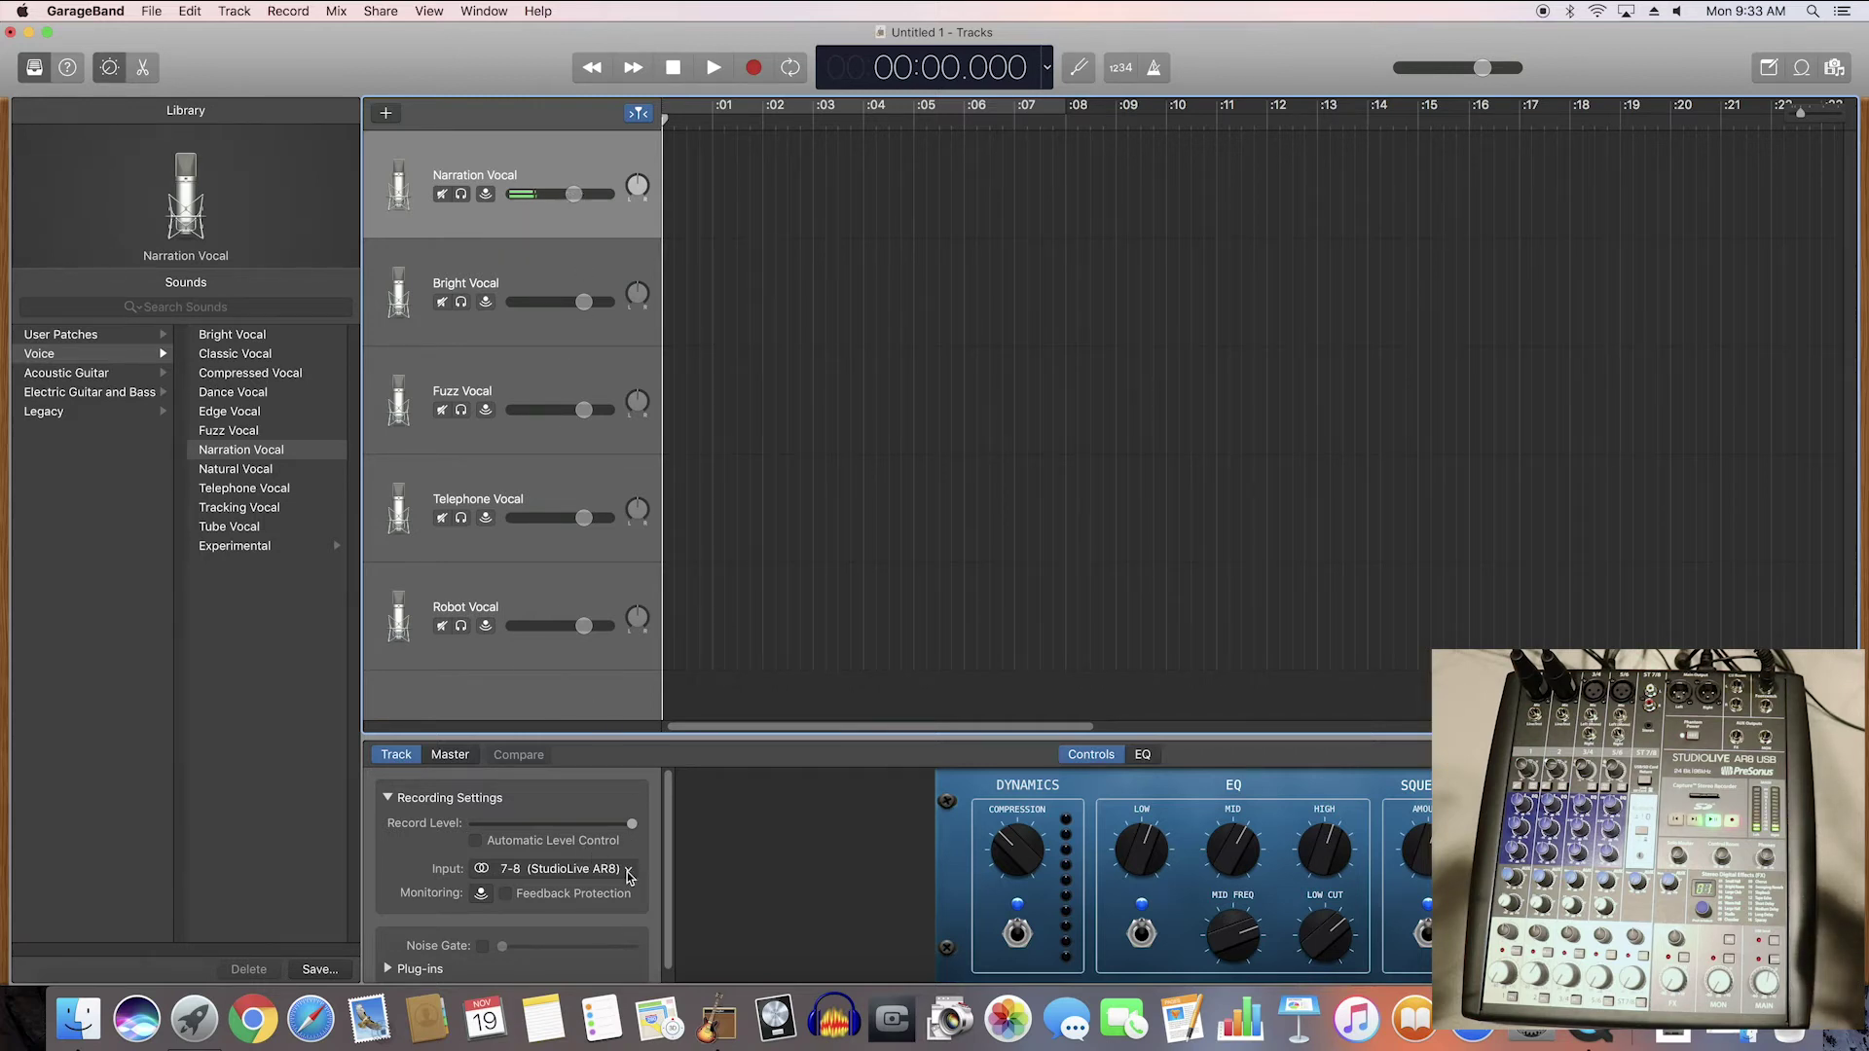
Return the Narration Vocal input to mono channel 2 (StudioLive AR8).
{"action": "left_click", "coordinate": [628, 869]}
{"action": "left_click", "coordinate": [589, 915]}
{"action": "left_click", "coordinate": [482, 868]}
{"action": "left_click", "coordinate": [584, 868]}
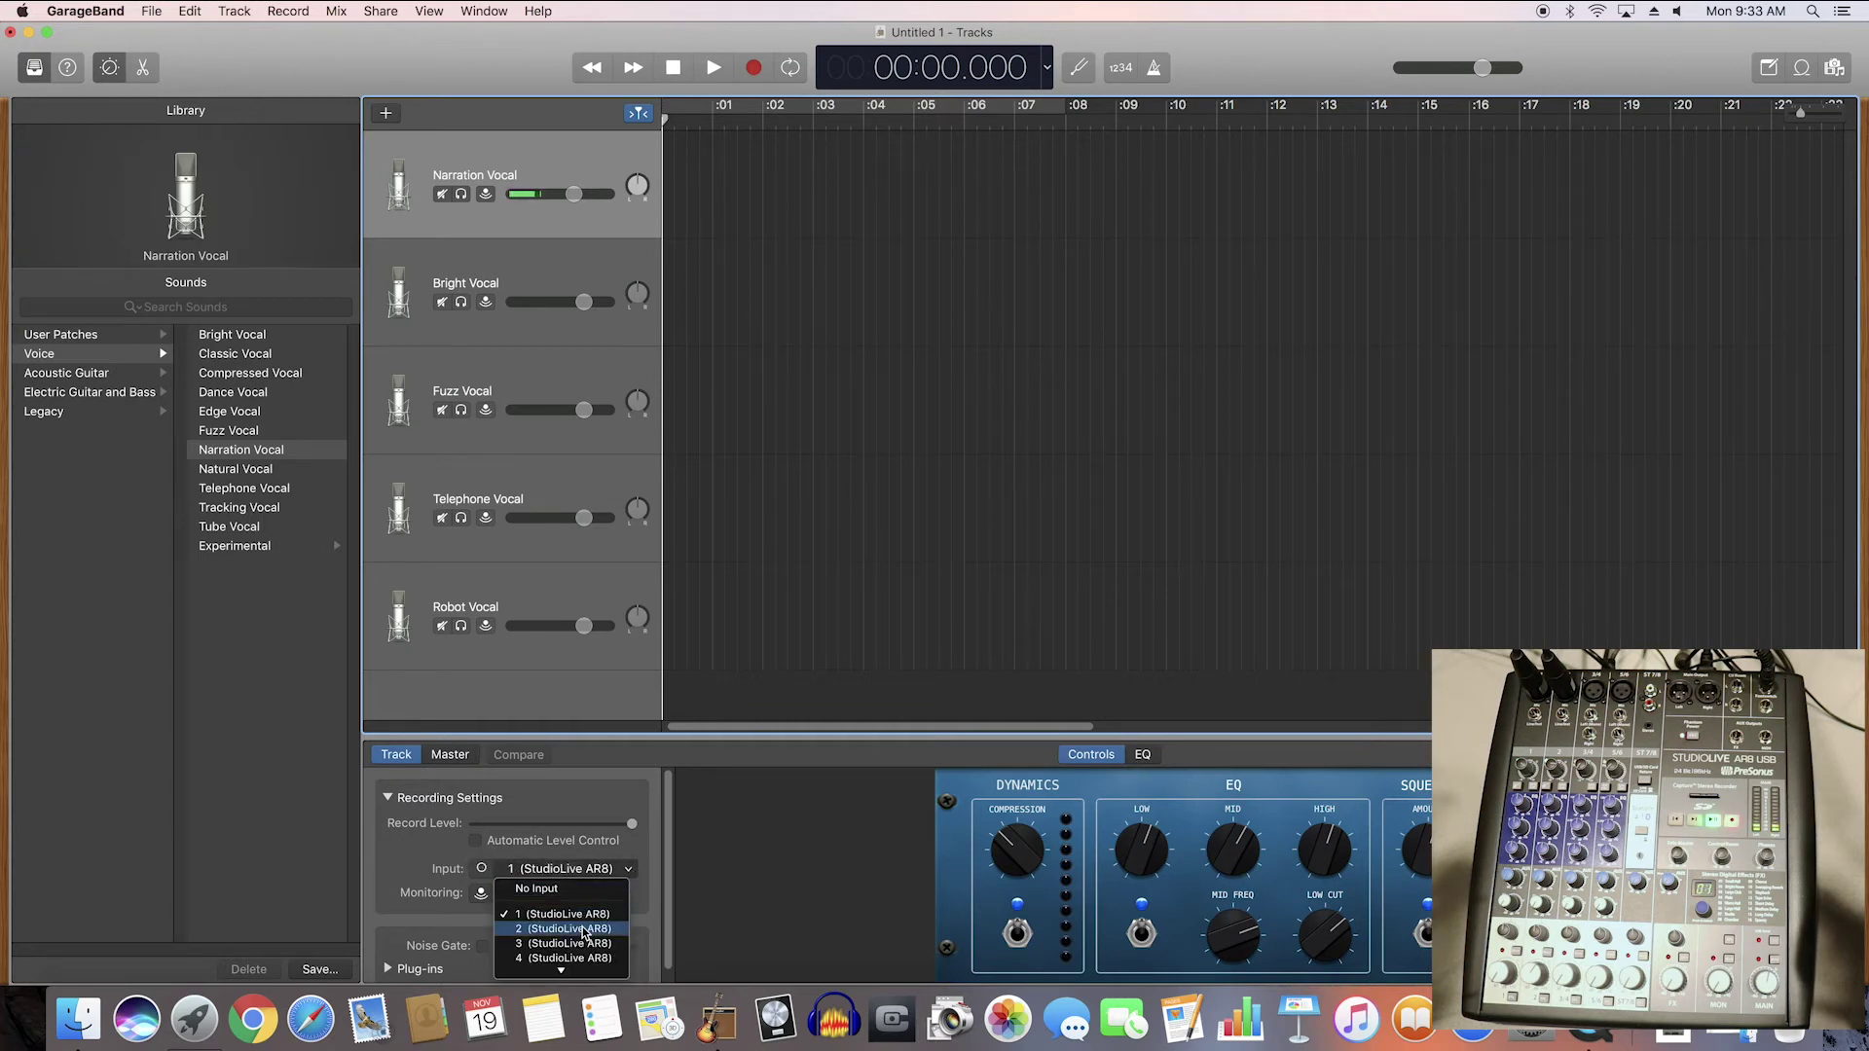
{"action": "left_click", "coordinate": [582, 930]}
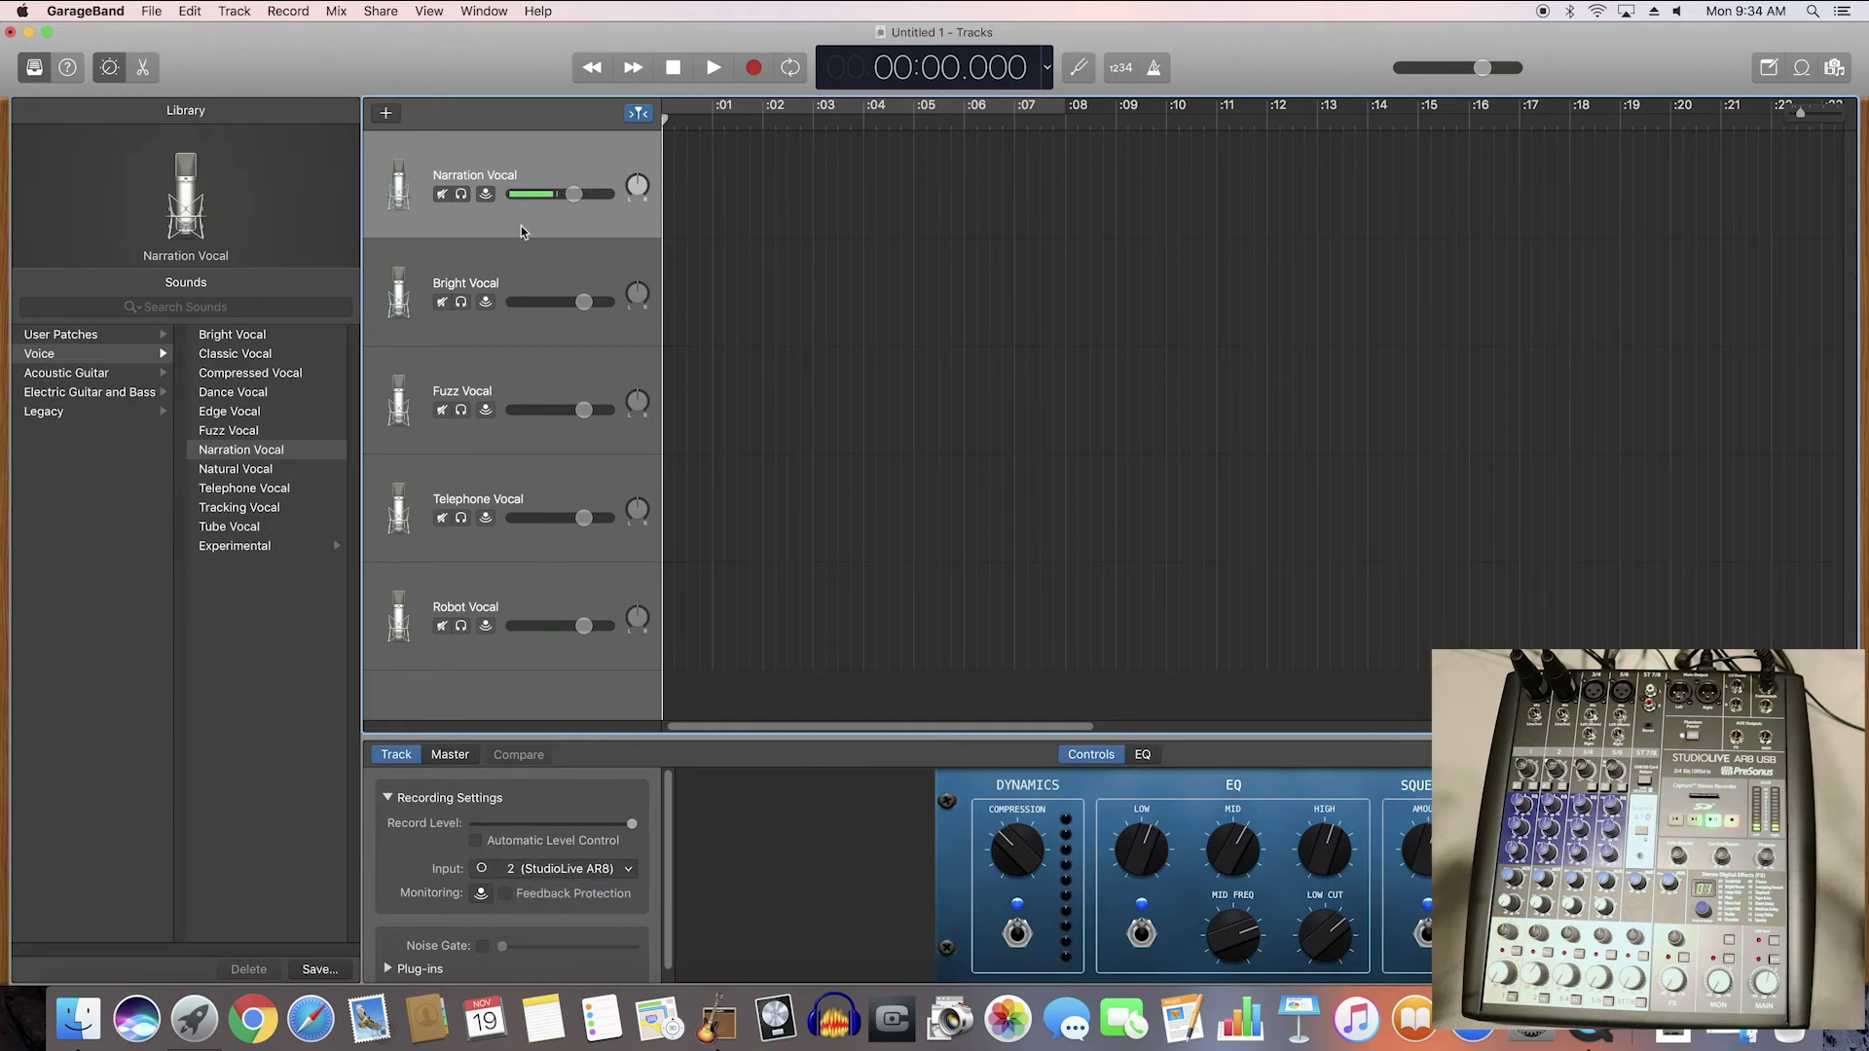